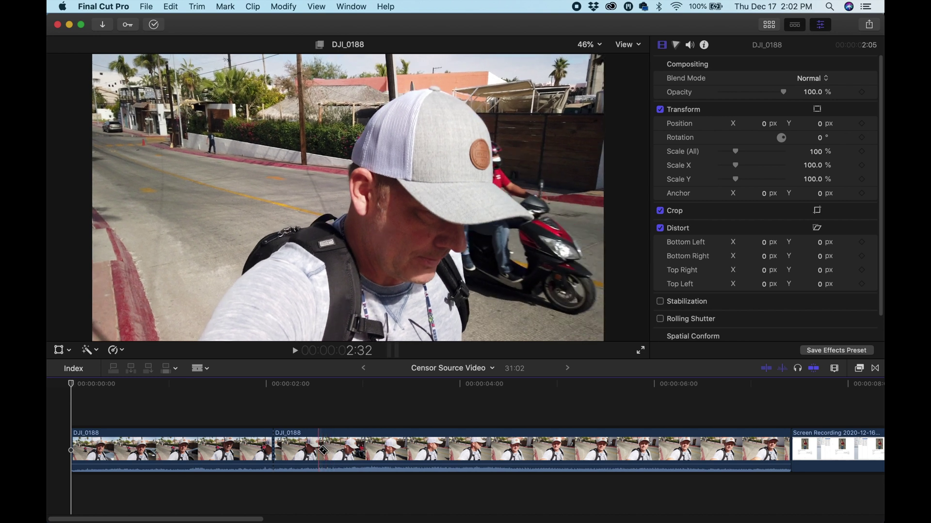
- Cut the second DJI_0188 clip at about 2:12 with the Blade tool and return to the Select tool
{"action": "left_click", "coordinate": [314, 451]}
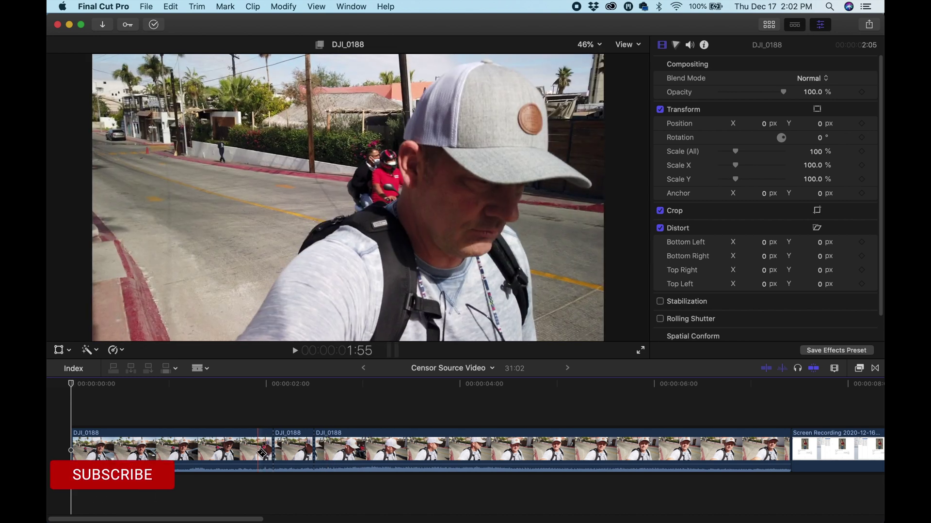
{"action": "key", "text": "space"}
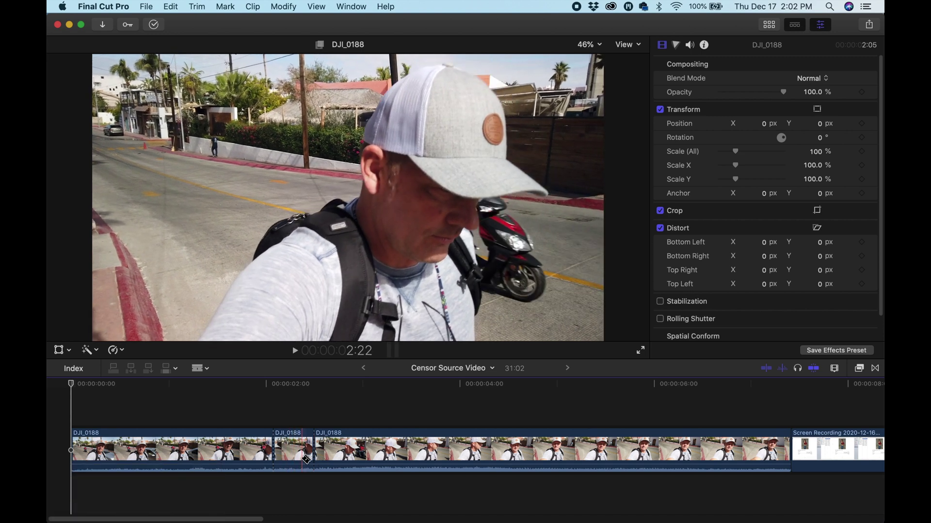
{"action": "left_click", "coordinate": [205, 368]}
{"action": "left_click", "coordinate": [210, 382]}
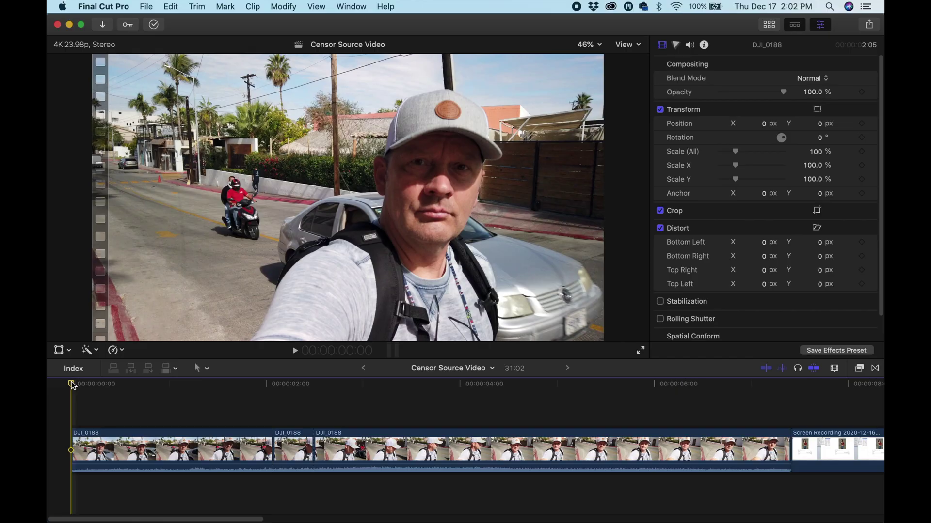
- Open the effects browser and search it for "censor"
{"action": "left_click", "coordinate": [860, 369]}
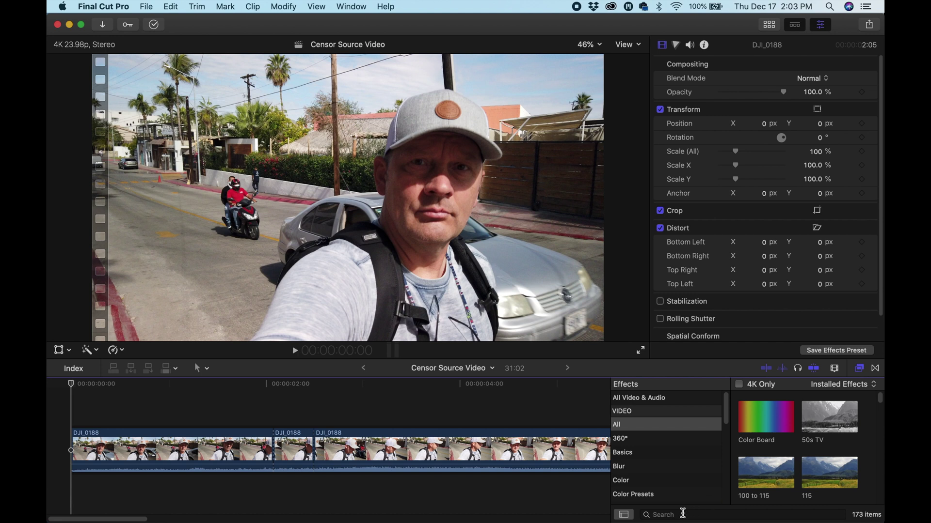
{"action": "left_click", "coordinate": [663, 515]}
{"action": "type", "text": "censor"}
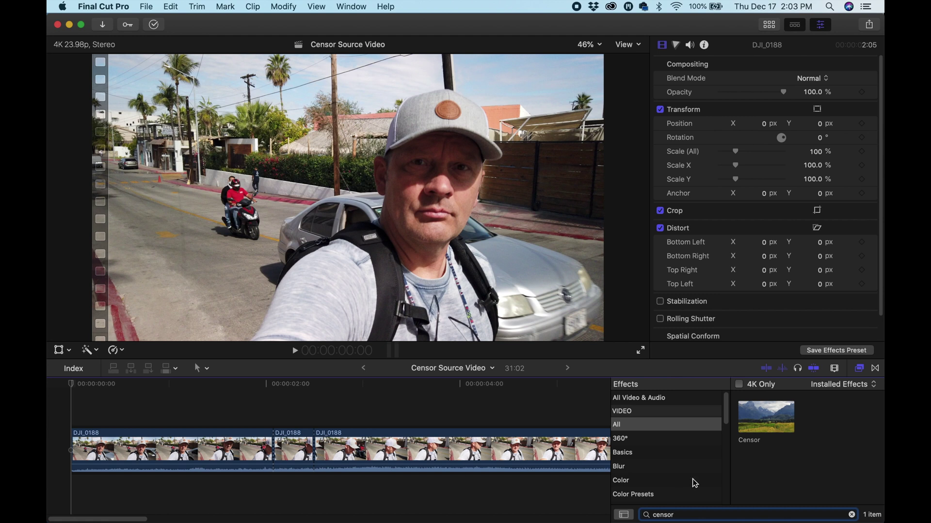
- Clear the effects search and apply the Censor effect from the Stylize category to the first DJI_0188 clip
{"action": "left_click", "coordinate": [852, 515]}
{"action": "scroll", "coordinate": [718, 469], "scroll_direction": "down", "scroll_amount": 8}
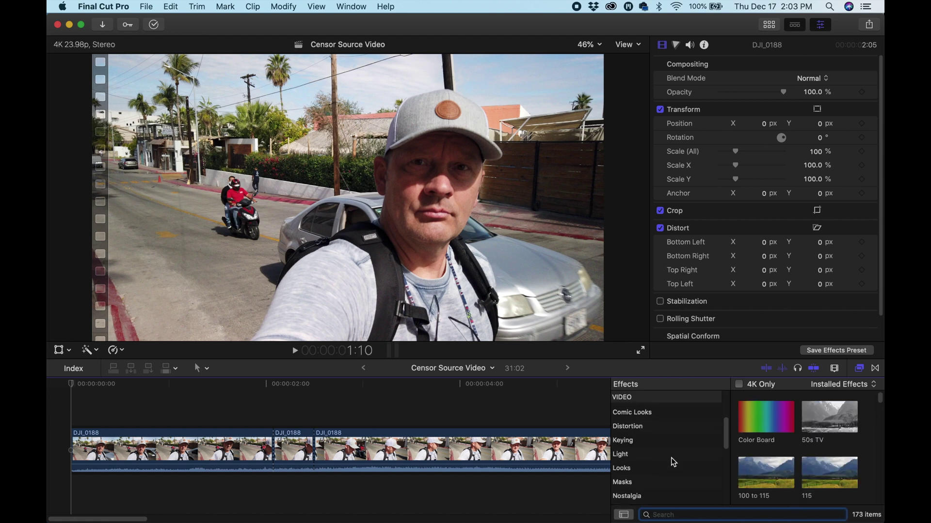
{"action": "left_click", "coordinate": [635, 453]}
{"action": "scroll", "coordinate": [766, 465], "scroll_direction": "down", "scroll_amount": 3}
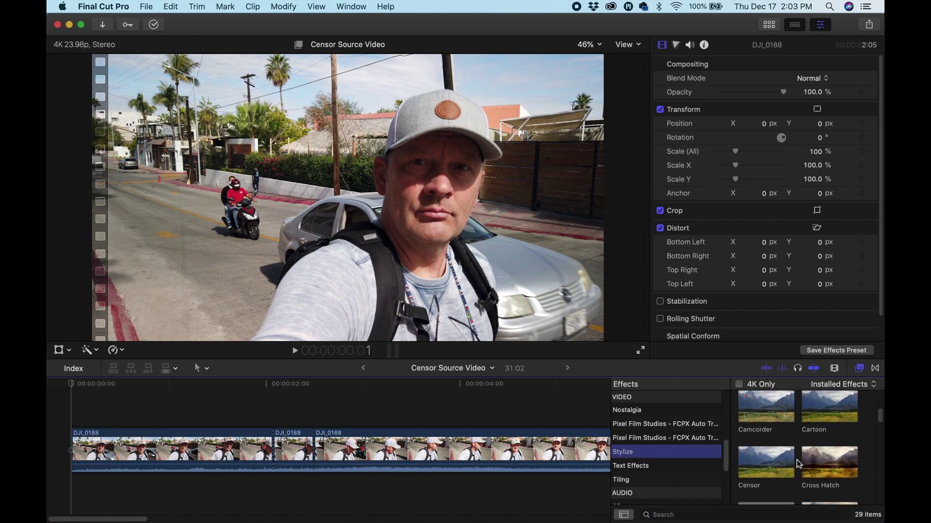
{"action": "left_click_drag", "start_coordinate": [766, 469], "coordinate": [183, 455]}
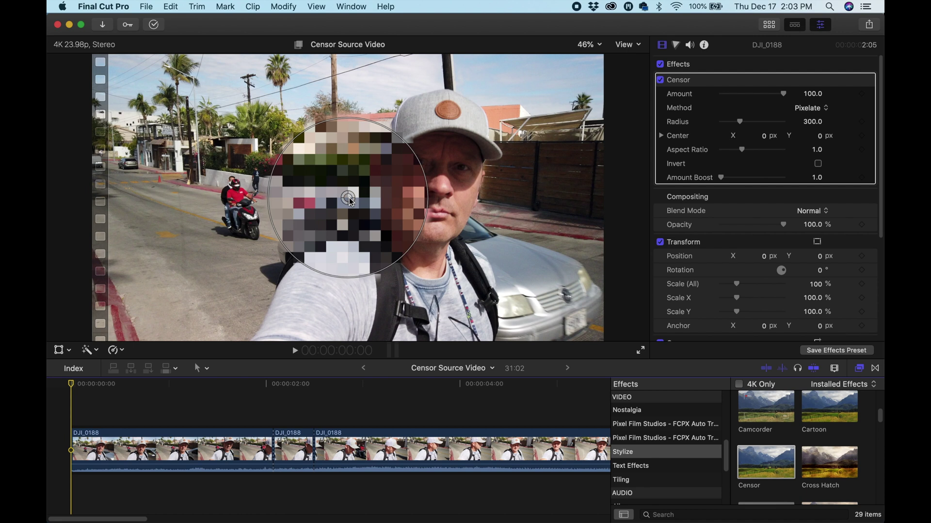
- Place the censor circle over the motorcycle rider's head, with amount about 9.38 and radius 48
{"action": "left_click_drag", "start_coordinate": [349, 198], "coordinate": [236, 185]}
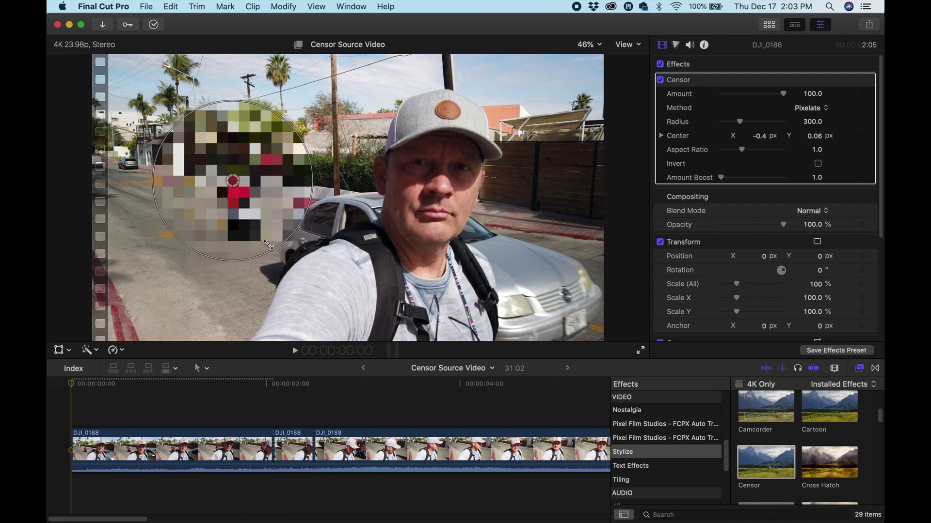
{"action": "left_click_drag", "start_coordinate": [274, 255], "coordinate": [235, 184]}
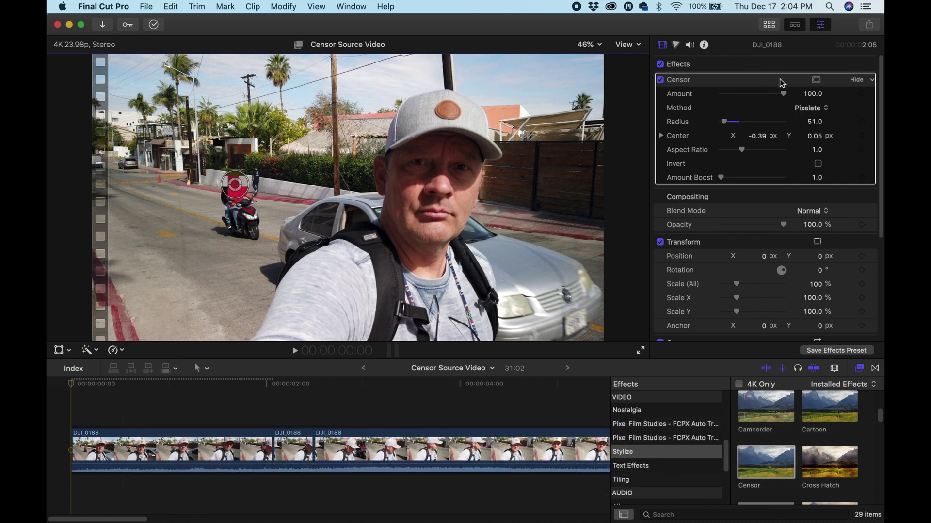
{"action": "left_click_drag", "start_coordinate": [785, 96], "coordinate": [724, 95]}
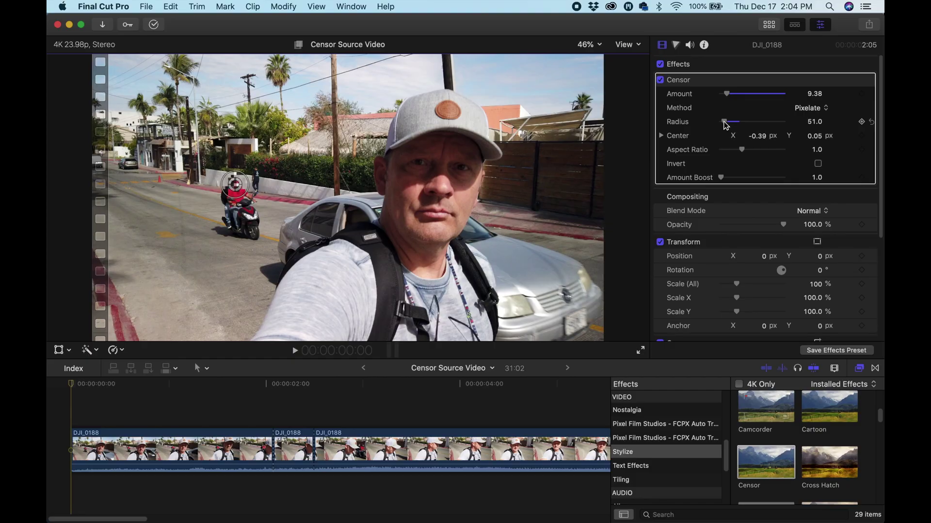
{"action": "left_click_drag", "start_coordinate": [725, 126], "coordinate": [726, 125]}
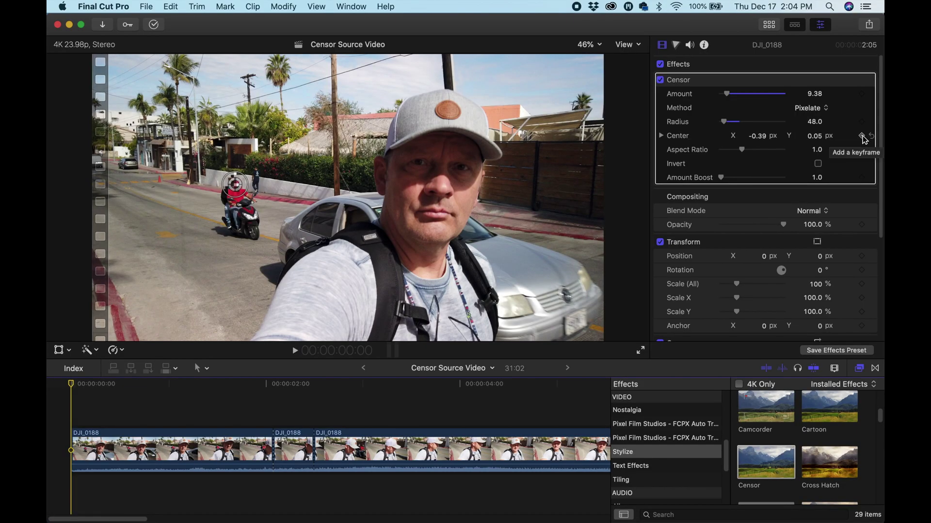
- Keyframe the censor's Center and Radius at the clip start, and move the circle onto the rider's head at frame 23
{"action": "left_click", "coordinate": [862, 136]}
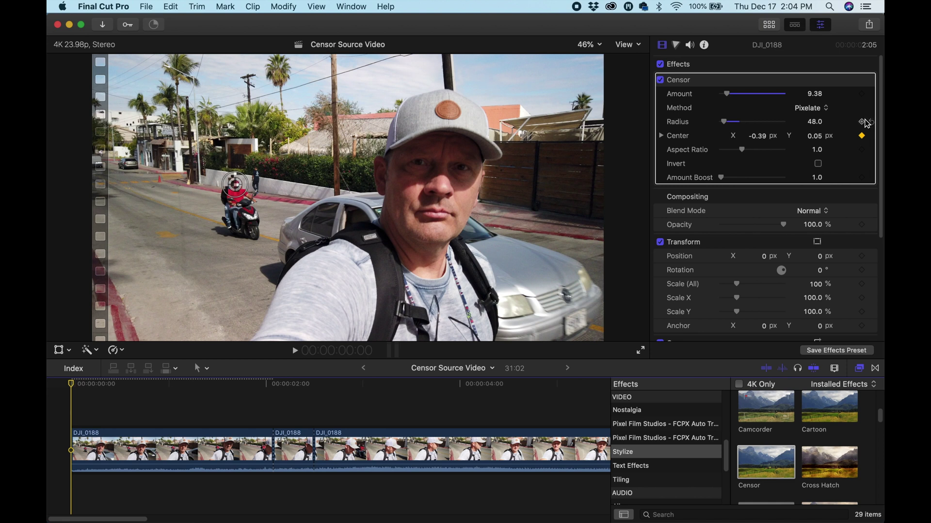
{"action": "left_click", "coordinate": [862, 122]}
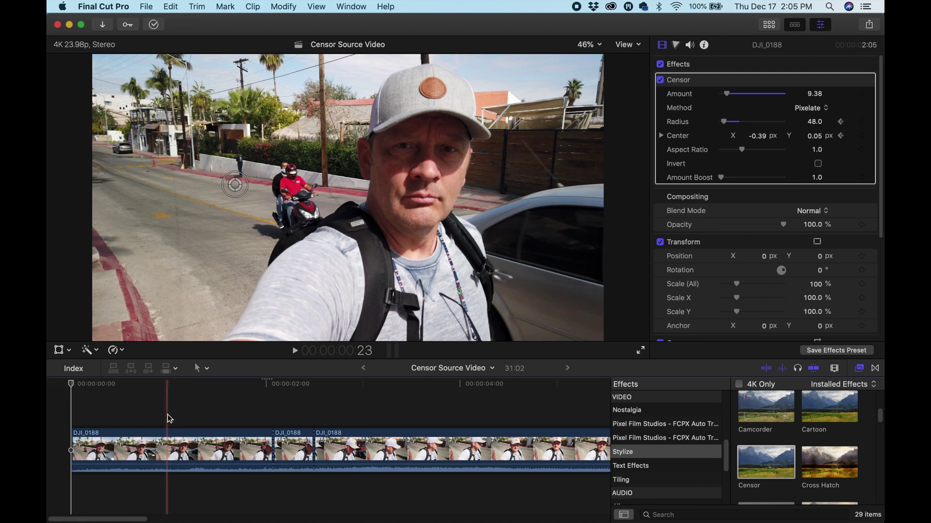
{"action": "left_click", "coordinate": [167, 415]}
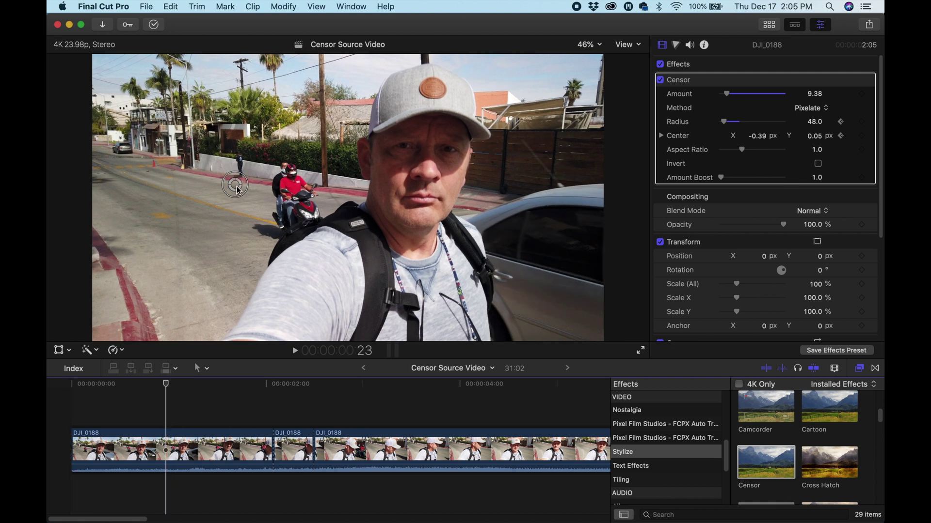
{"action": "left_click_drag", "start_coordinate": [238, 189], "coordinate": [291, 176]}
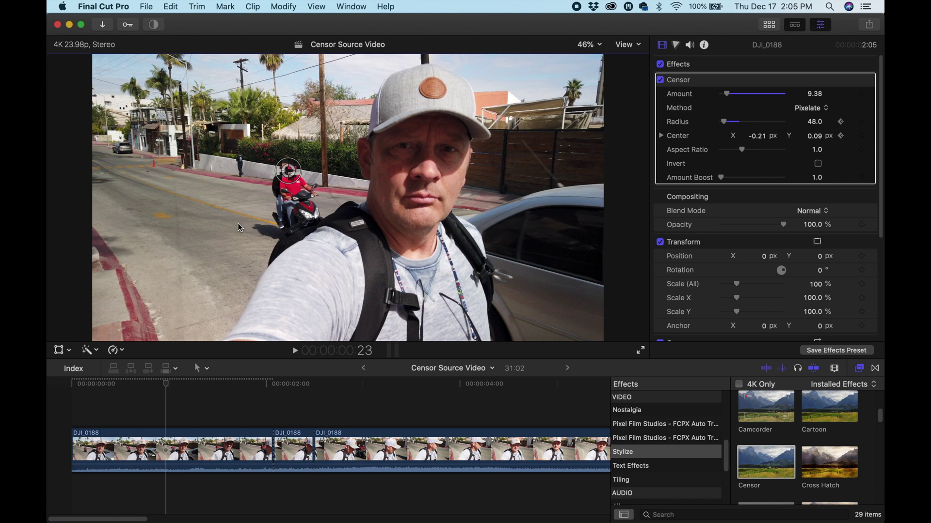
{"action": "left_click", "coordinate": [78, 388]}
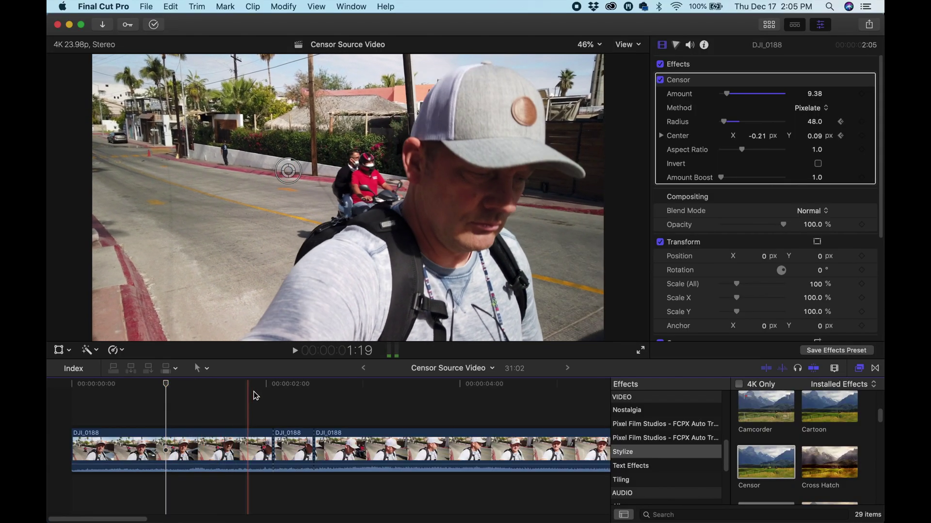
- At 1:23, move the censor circle onto the motorcycle riders' heads and increase its radius to about 71
{"action": "left_click", "coordinate": [263, 392]}
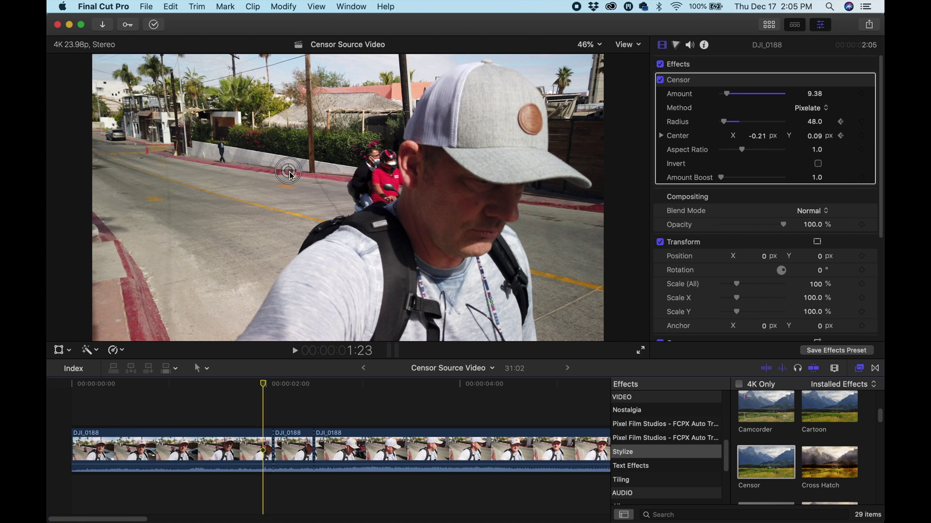
{"action": "left_click_drag", "start_coordinate": [293, 174], "coordinate": [384, 160]}
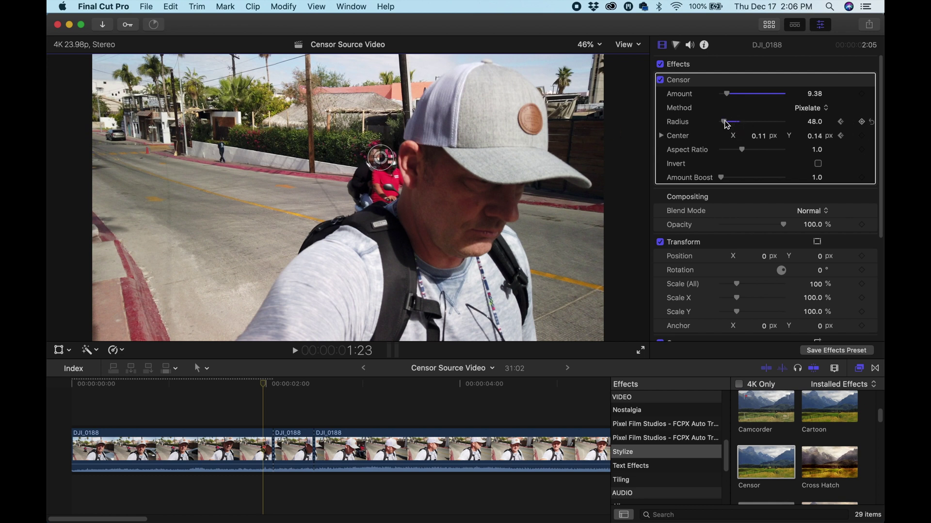
{"action": "left_click_drag", "start_coordinate": [727, 124], "coordinate": [728, 126]}
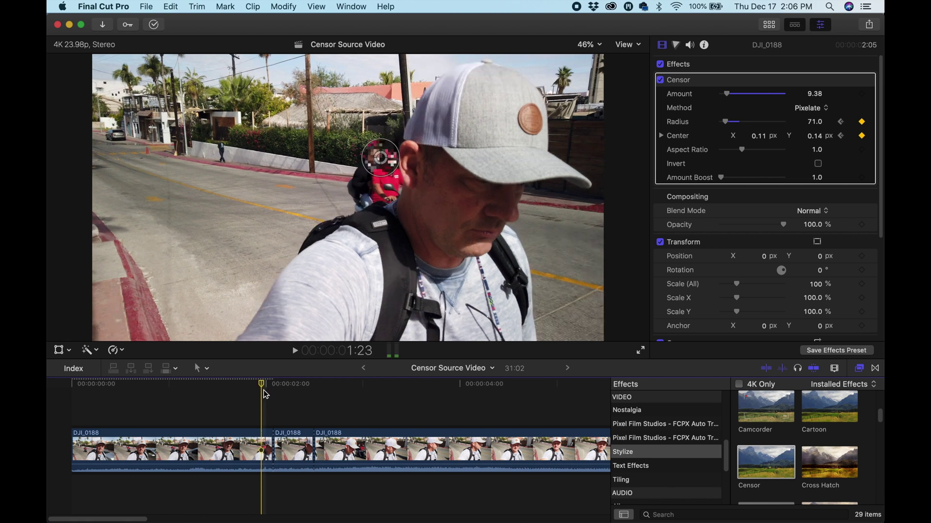
{"action": "key", "text": "Right"}
{"action": "key", "text": "Right"}
{"action": "key", "text": "Right"}
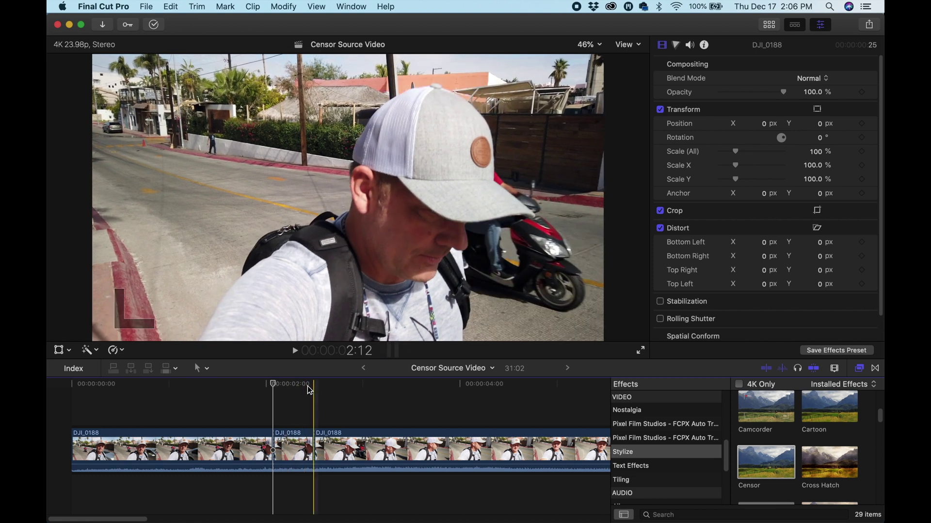
- Try the Censor effect on the long third DJI_0188 clip with the playhead at 2:12, and undo it
{"action": "left_click", "coordinate": [314, 386]}
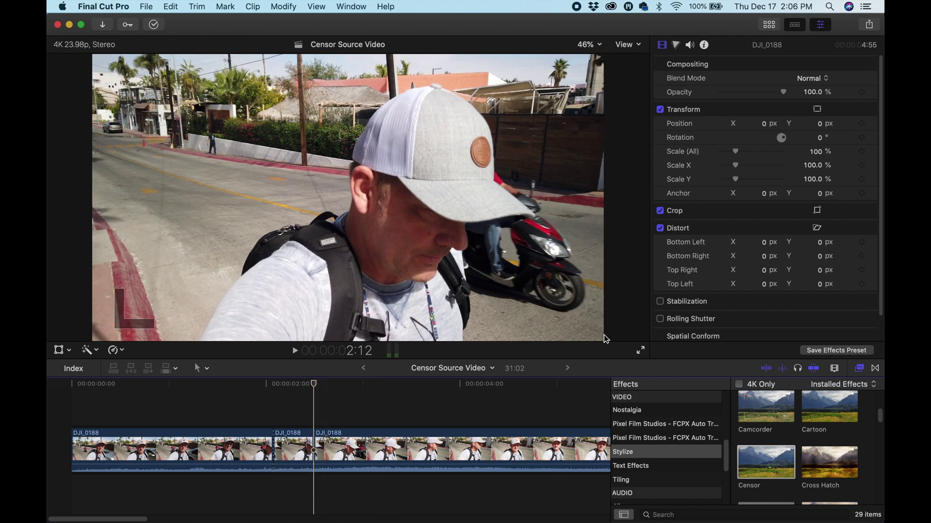
{"action": "left_click_drag", "start_coordinate": [763, 464], "coordinate": [450, 455]}
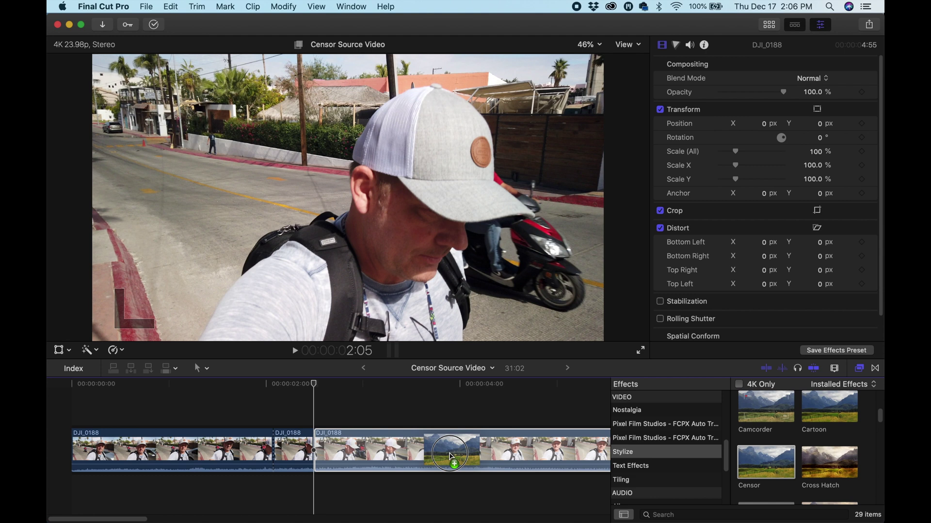
{"action": "left_click_drag", "start_coordinate": [451, 455], "coordinate": [449, 451]}
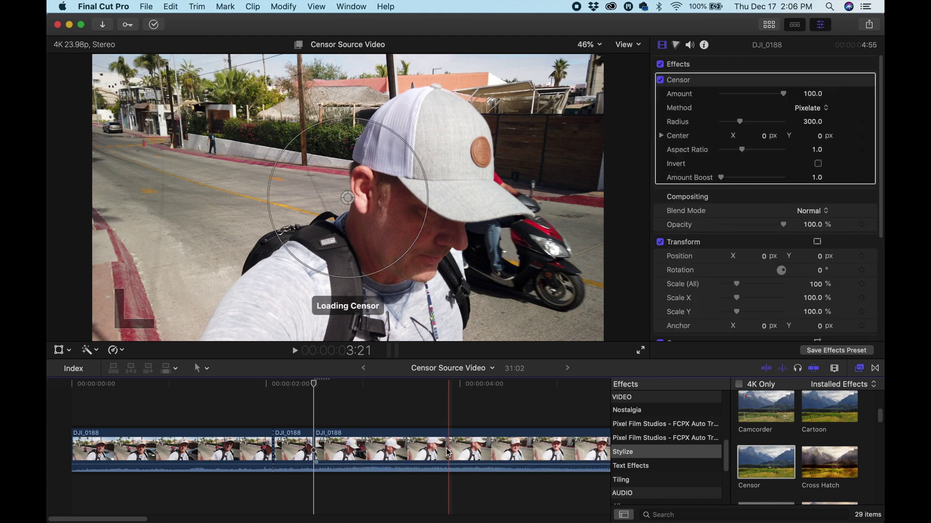
{"action": "mouse_move", "coordinate": [316, 385]}
{"action": "left_mouse_down"}
{"action": "mouse_move", "coordinate": [544, 378]}
{"action": "mouse_move", "coordinate": [322, 391]}
{"action": "mouse_move", "coordinate": [318, 398]}
{"action": "left_mouse_up"}
{"action": "key", "text": "super+z"}
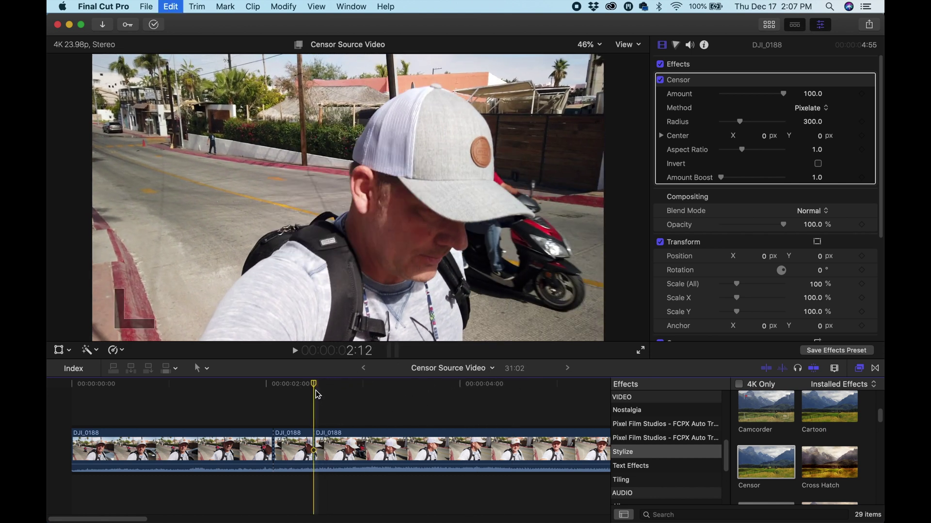
- Cut the third DJI_0188 clip at about 3:03, where the motorcycle leaves the frame
{"action": "left_click_drag", "start_coordinate": [316, 384], "coordinate": [377, 384]}
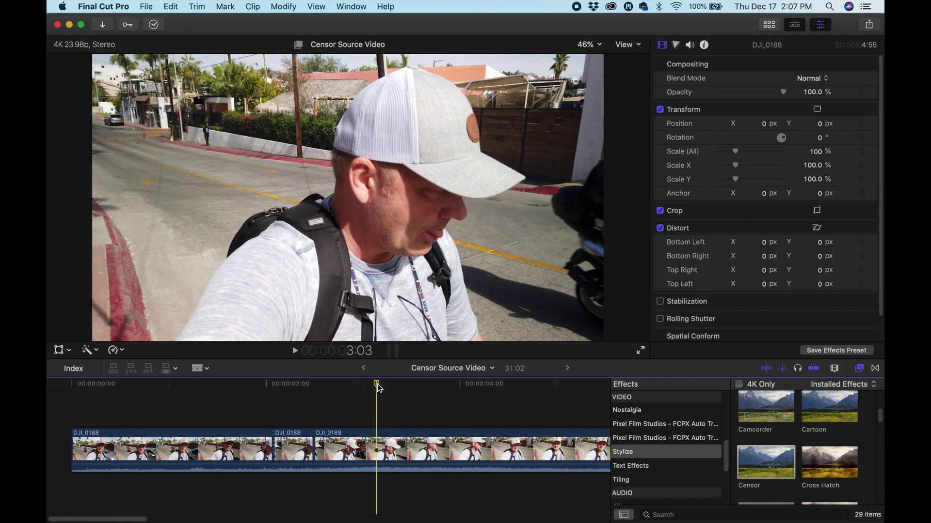
{"action": "left_click", "coordinate": [380, 457]}
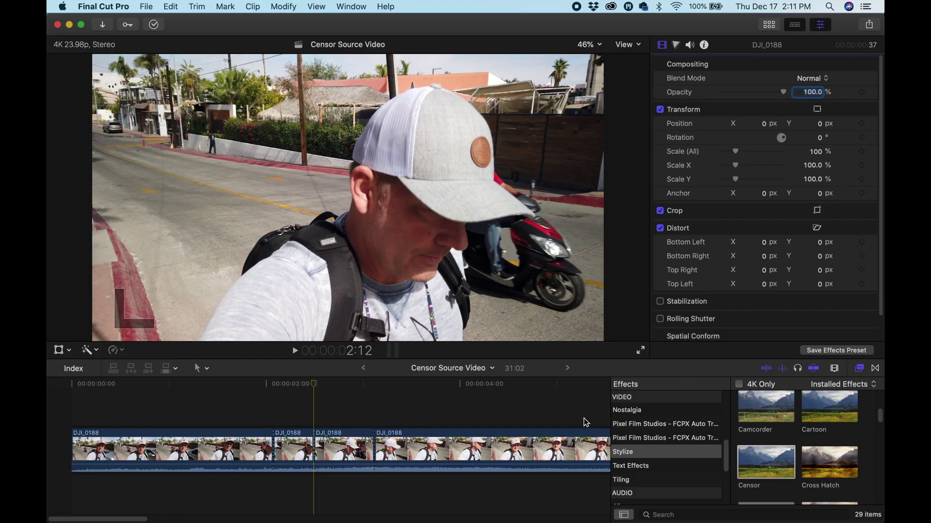
{"action": "left_click", "coordinate": [584, 417]}
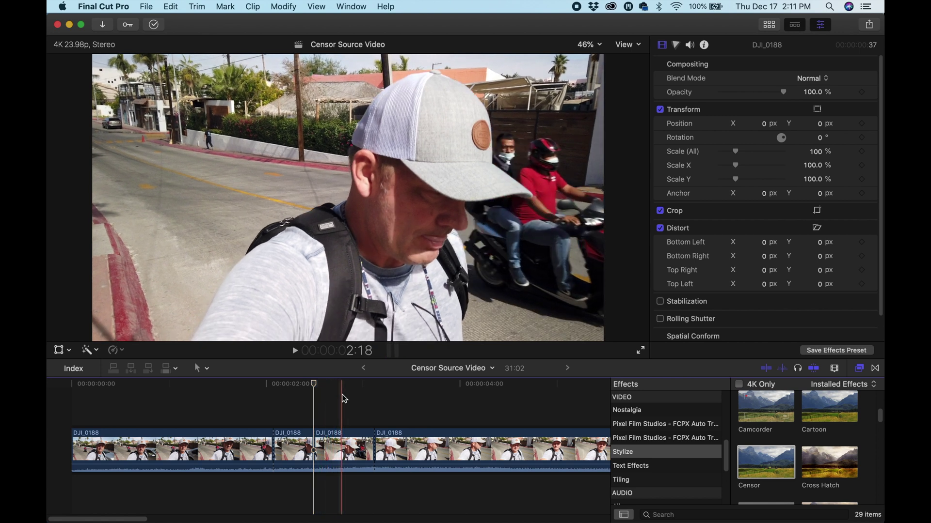
- Apply the Censor effect to the short third DJI_0188 clip and centre its circle over the riders' heads at 2:18
{"action": "left_click", "coordinate": [342, 395]}
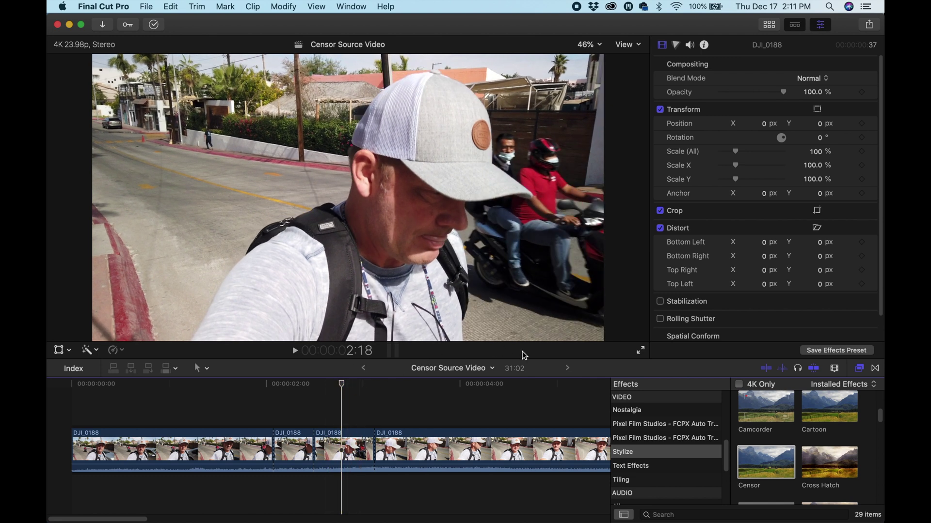
{"action": "left_click_drag", "start_coordinate": [764, 463], "coordinate": [344, 443]}
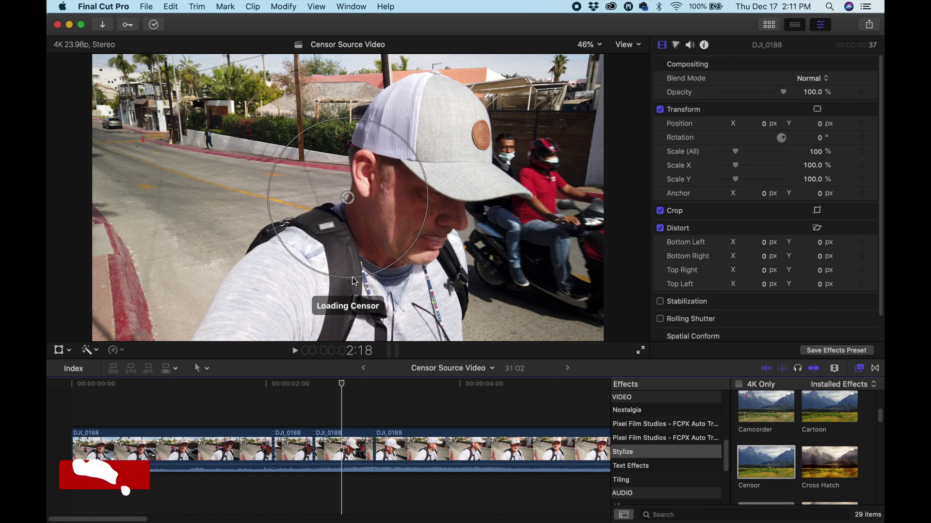
{"action": "left_click_drag", "start_coordinate": [347, 198], "coordinate": [535, 149]}
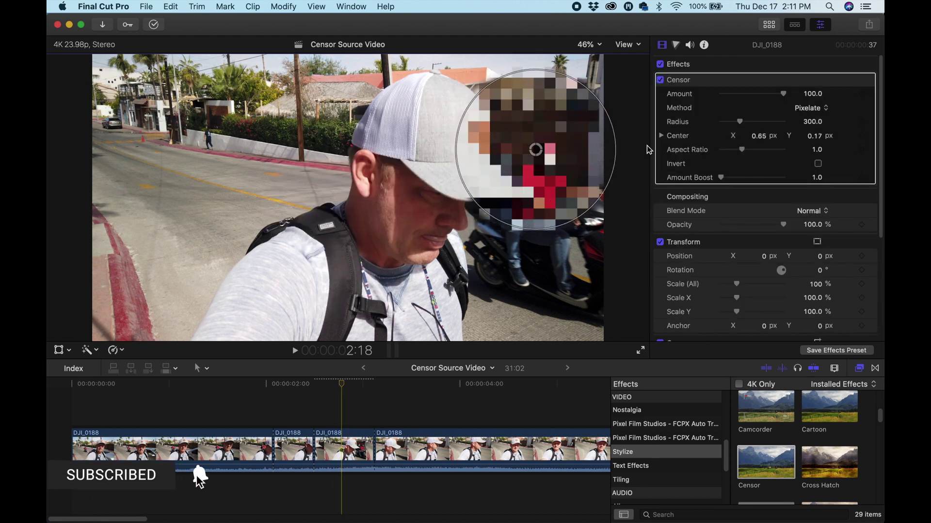
- Set the third clip's censor amount to about 16.58 and radius to about 125.8, and recentre the circle on both riders' faces
{"action": "left_click_drag", "start_coordinate": [781, 94], "coordinate": [732, 126]}
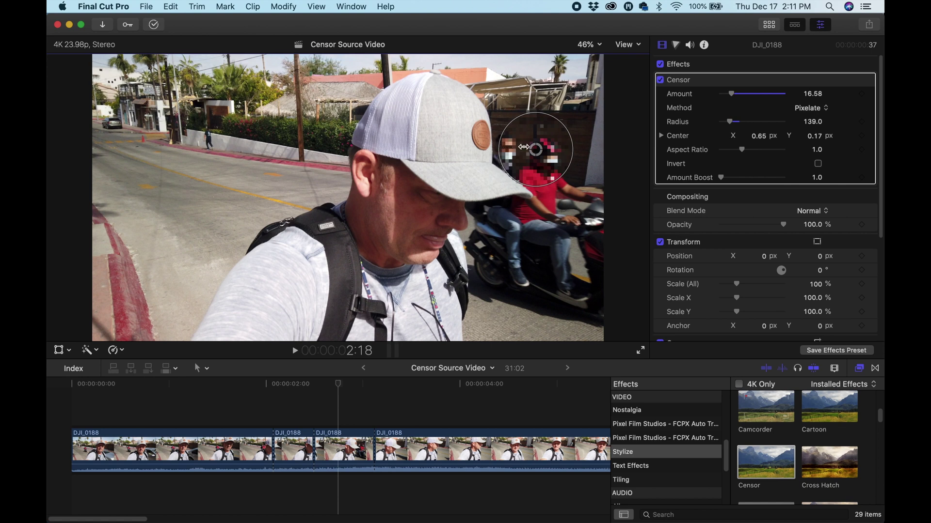
{"action": "left_click_drag", "start_coordinate": [535, 154], "coordinate": [533, 148]}
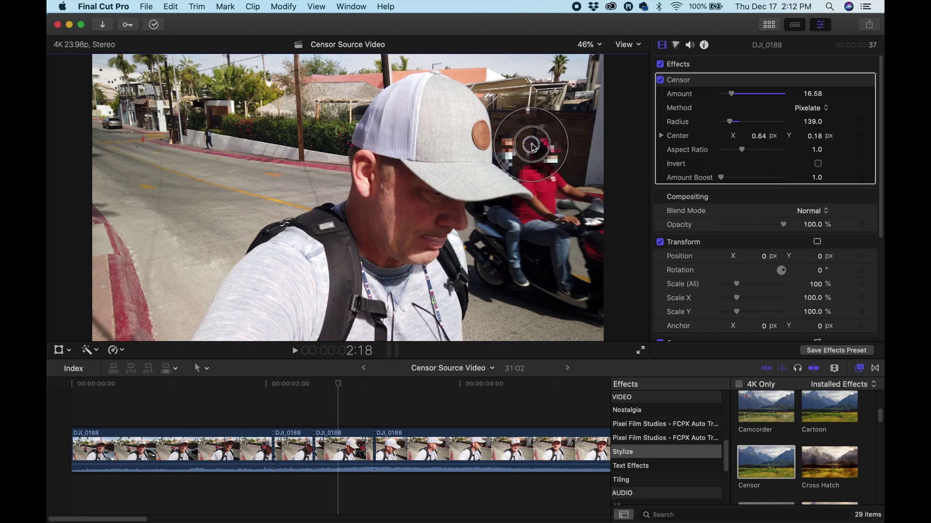
{"action": "left_click_drag", "start_coordinate": [535, 182], "coordinate": [528, 150]}
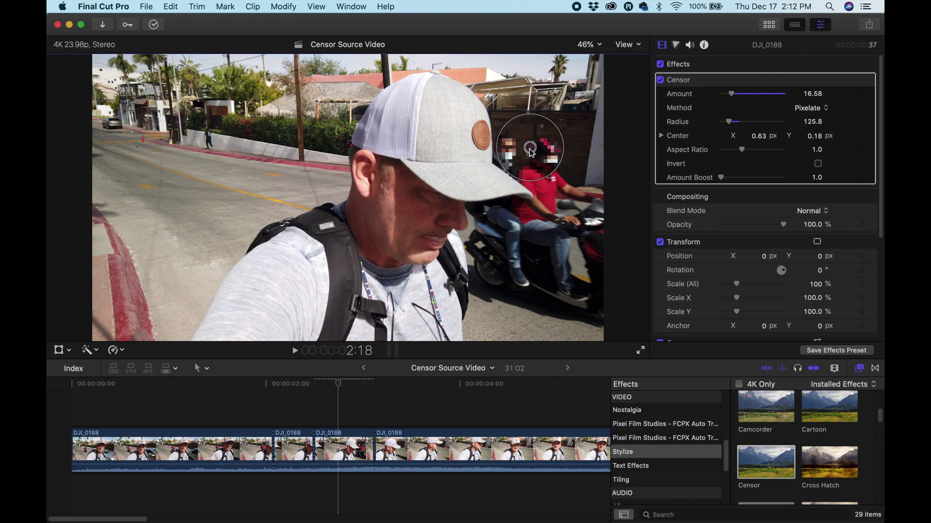
{"action": "left_click", "coordinate": [339, 388]}
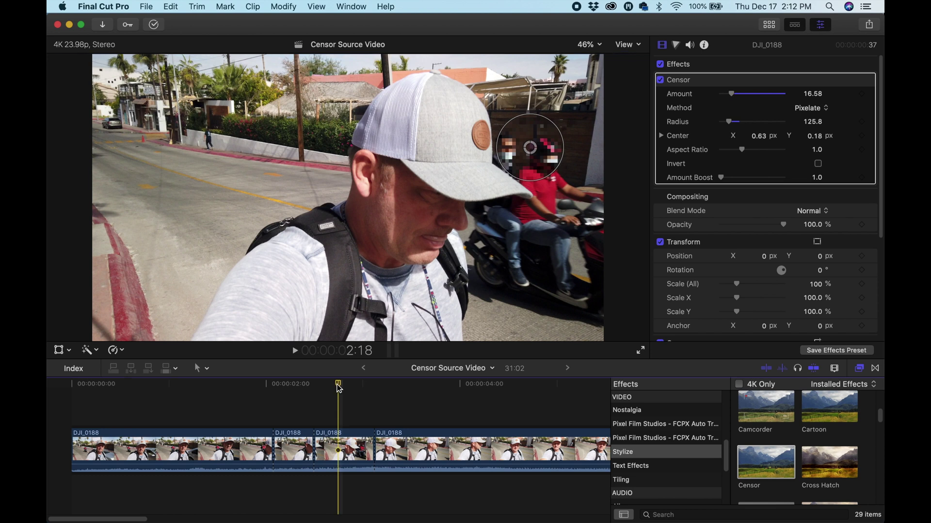
- Fine-tune the third clip's censor circle over the riders and add a Center keyframe at 2:18
{"action": "left_click_drag", "start_coordinate": [339, 388], "coordinate": [314, 388]}
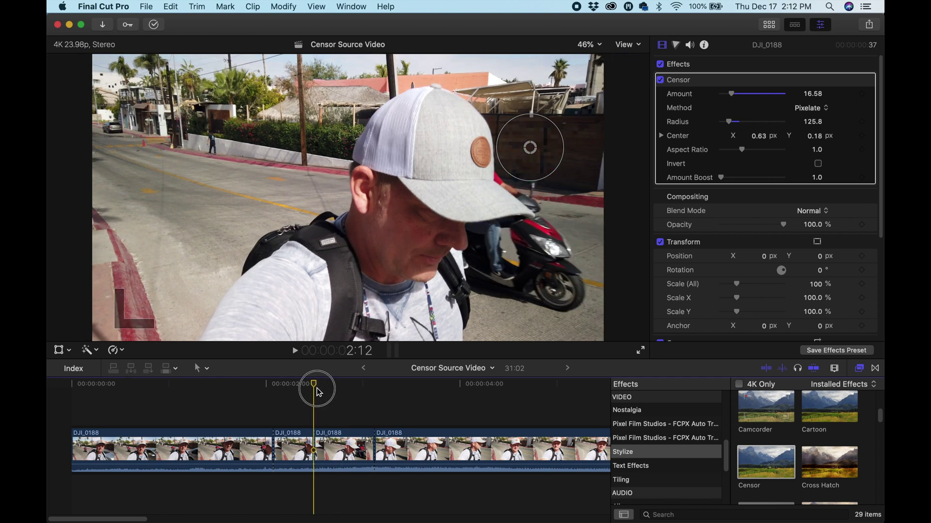
{"action": "left_click_drag", "start_coordinate": [318, 390], "coordinate": [335, 385]}
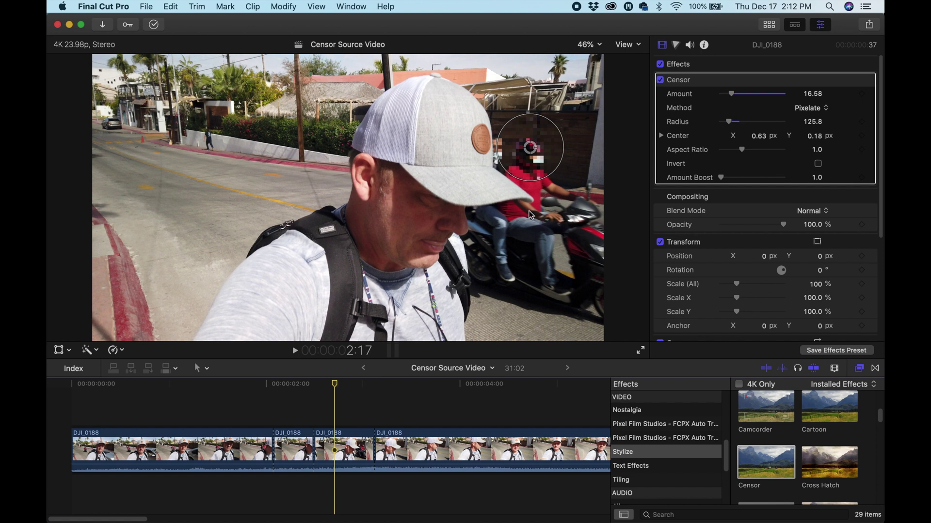
{"action": "left_click_drag", "start_coordinate": [533, 152], "coordinate": [531, 151]}
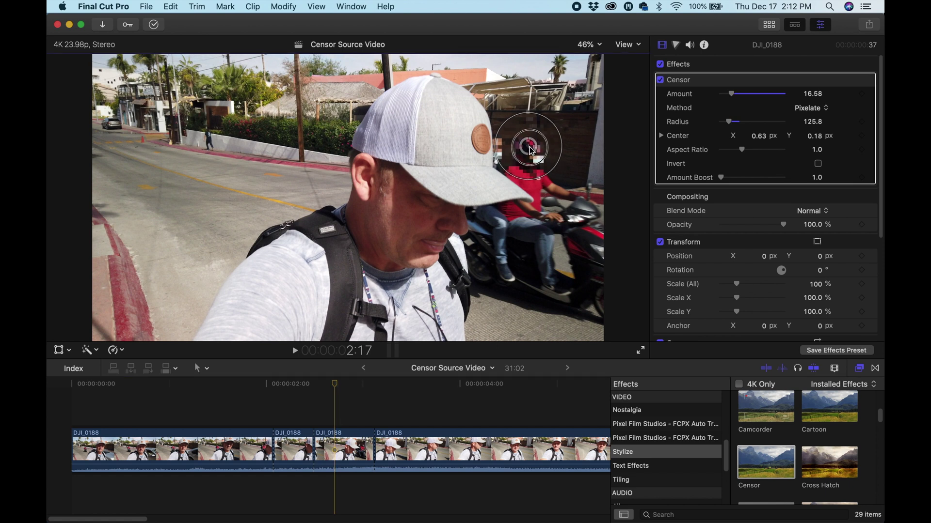
{"action": "left_click", "coordinate": [339, 386]}
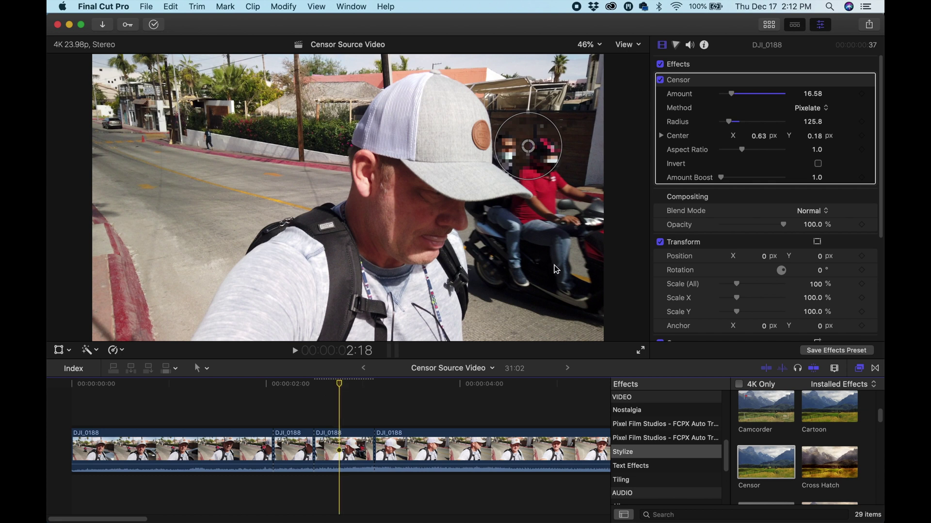
{"action": "left_click", "coordinate": [862, 136]}
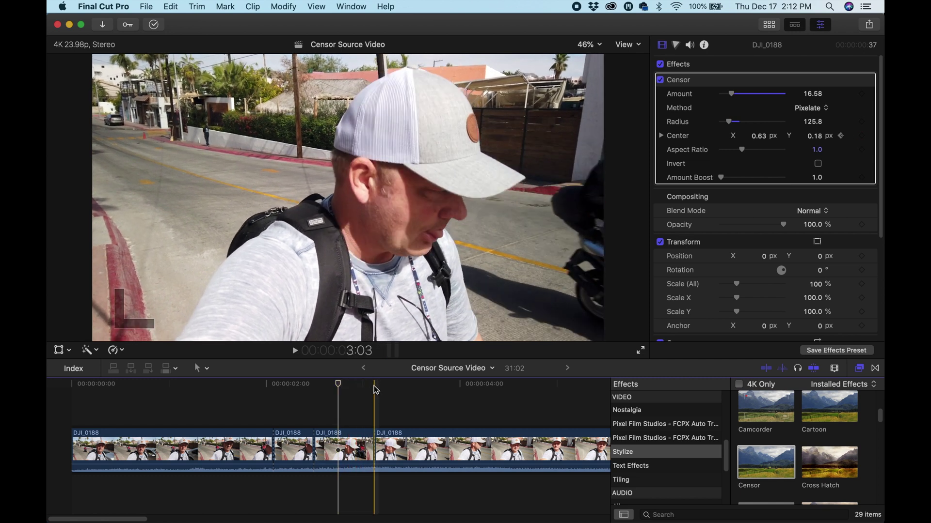
- Keyframe the third clip's censor centre to follow the riders through 3:02, placing it at about X 0.78, Y 0.16 at 2:23
{"action": "left_click", "coordinate": [375, 387]}
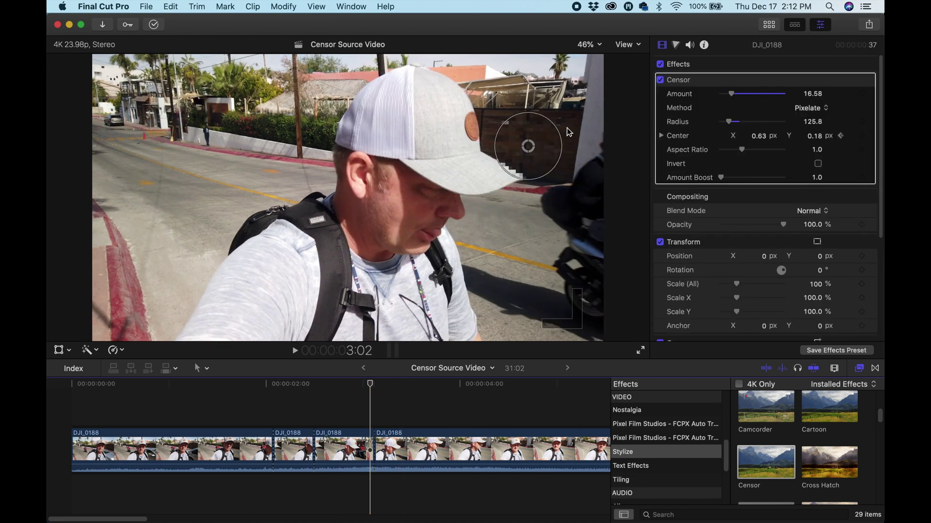
{"action": "left_click_drag", "start_coordinate": [530, 151], "coordinate": [578, 147]}
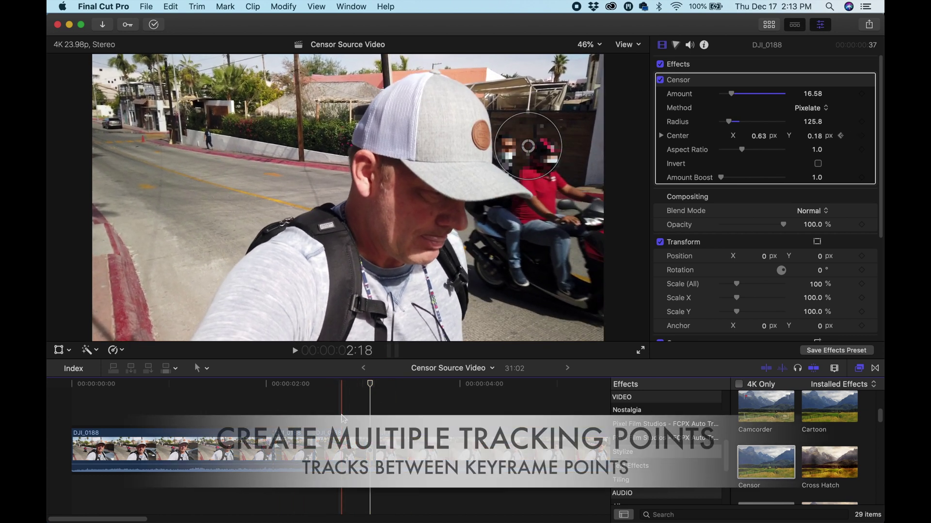
{"action": "left_click", "coordinate": [345, 416]}
{"action": "left_click_drag", "start_coordinate": [530, 150], "coordinate": [549, 148]}
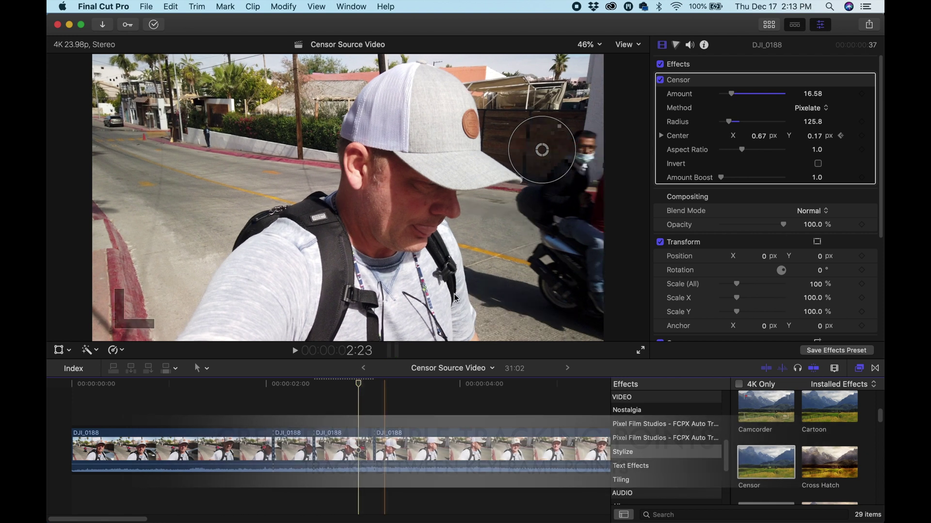
{"action": "left_click_drag", "start_coordinate": [546, 154], "coordinate": [574, 157]}
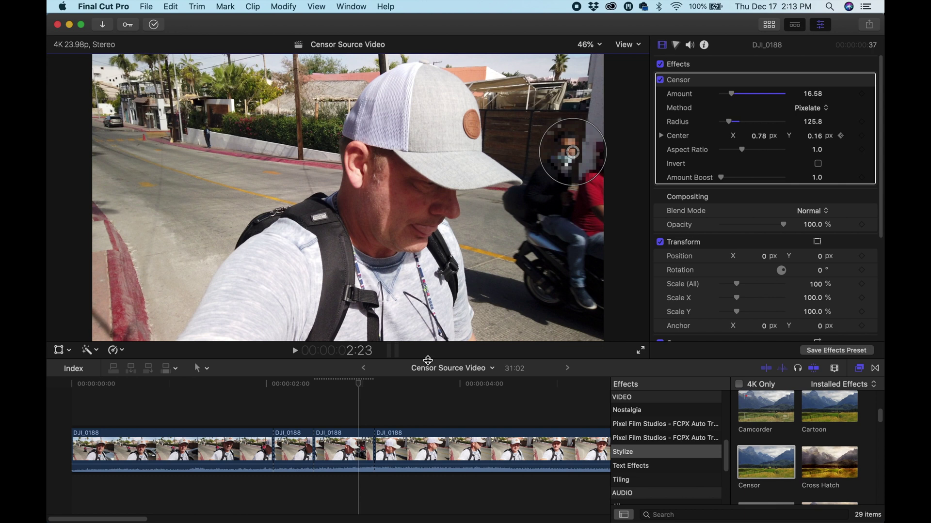
- Play the timeline from about 2:09 to check the censor tracking on the third DJI_0188 clip
{"action": "key", "text": "v"}
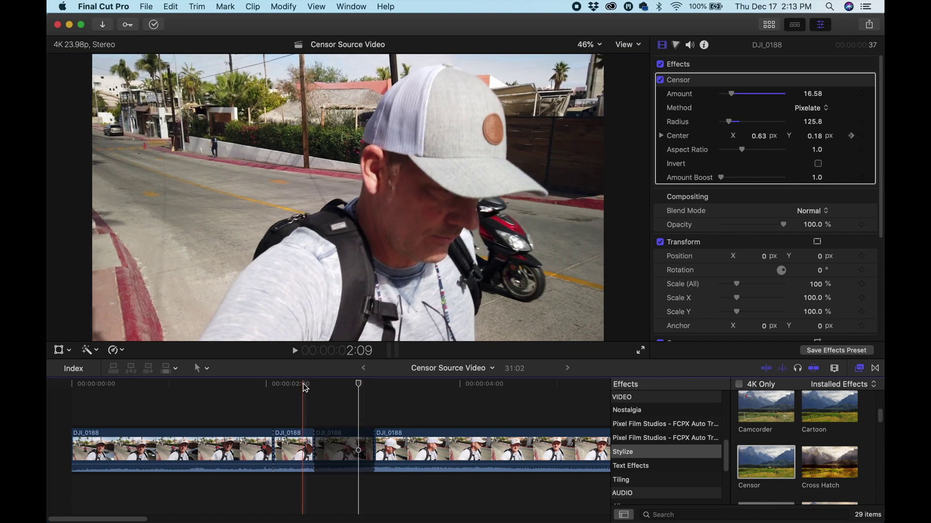
{"action": "key", "text": "v"}
{"action": "key", "text": "space"}
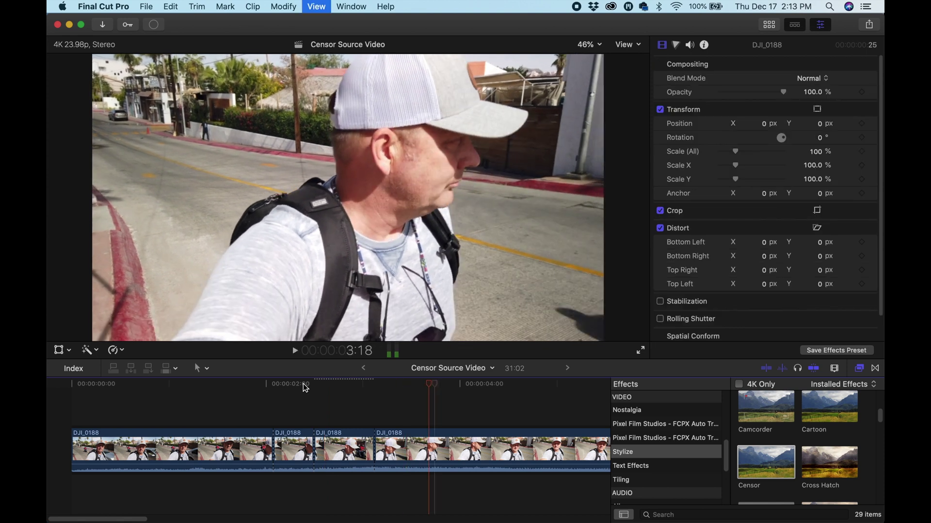
{"action": "key", "text": "space"}
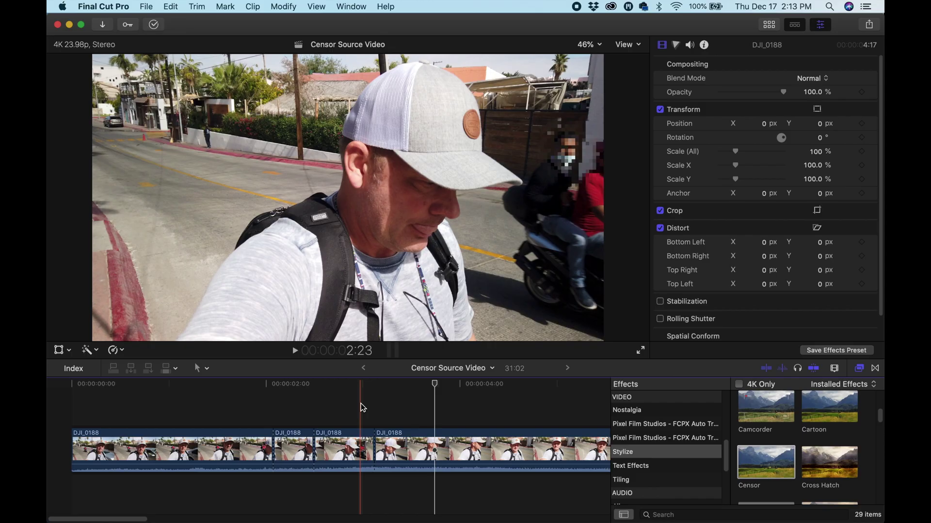
- Play the sequence from the beginning to review the censoring across all the DJI_0188 clips
{"action": "left_click", "coordinate": [359, 448]}
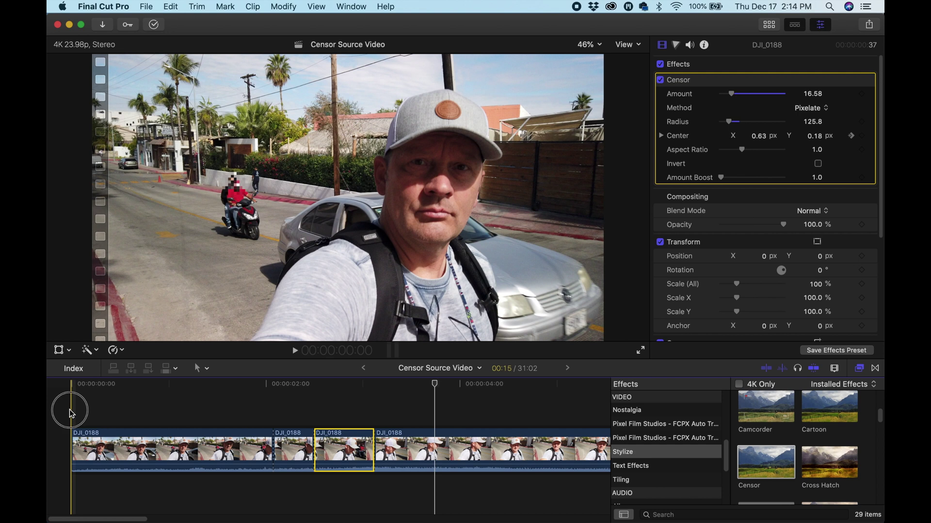
{"action": "left_click", "coordinate": [69, 409]}
{"action": "key", "text": "space"}
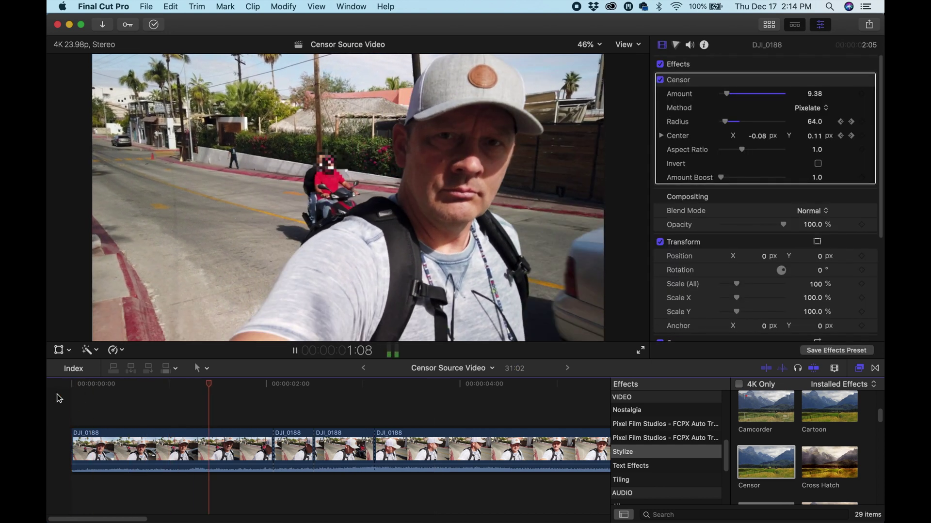
{"action": "key", "text": "space"}
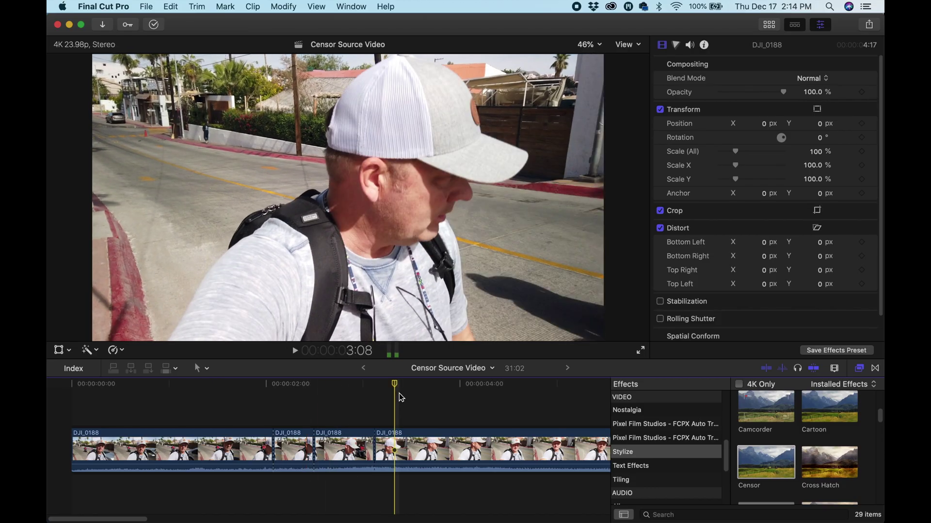
- View the Censor method options on the third DJI_0188 clip and leave the method at Pixelate
{"action": "left_click", "coordinate": [346, 449]}
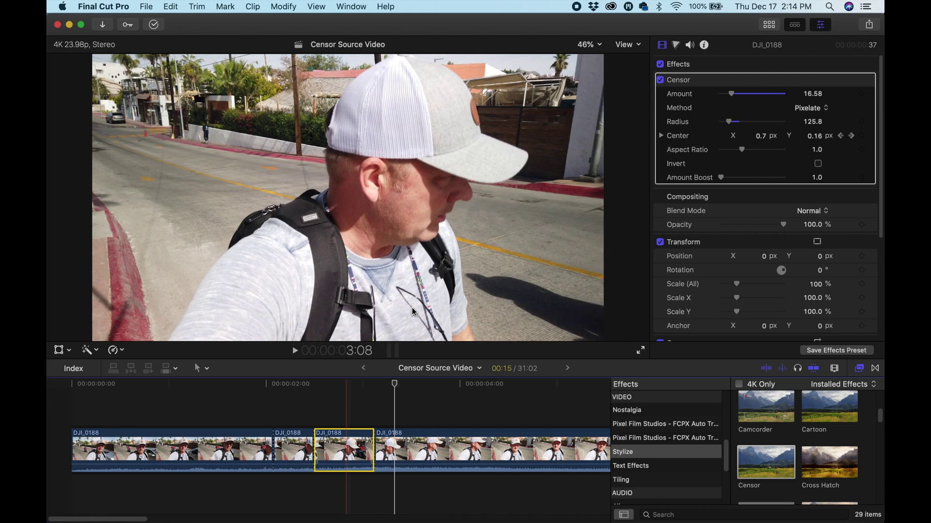
{"action": "left_click", "coordinate": [827, 108]}
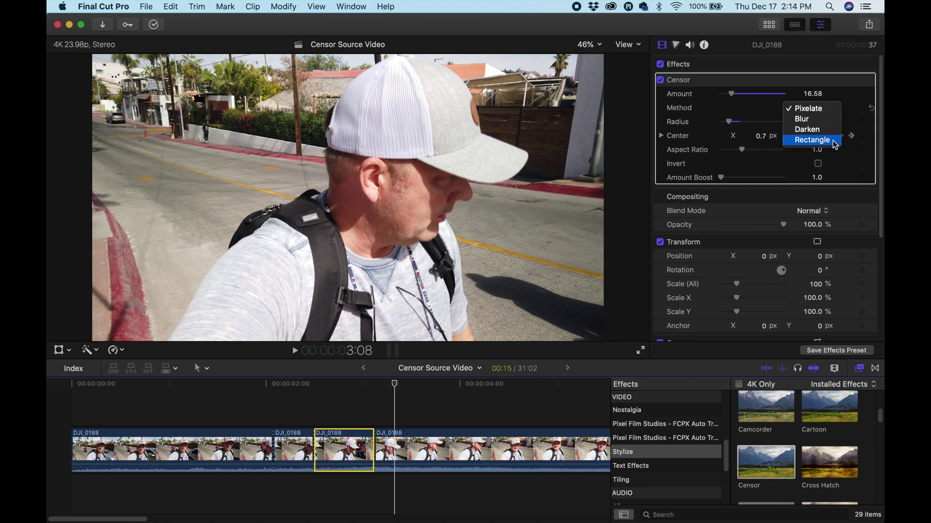
{"action": "left_click", "coordinate": [718, 81]}
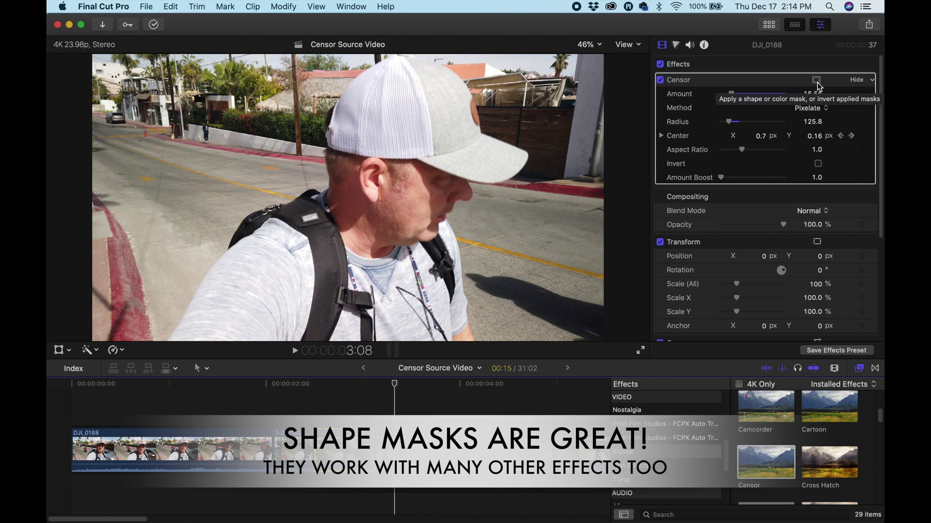
- Place the playhead at the start of the Screen Recording clip at 7:10 and skim through its footage
{"action": "left_click", "coordinate": [860, 368]}
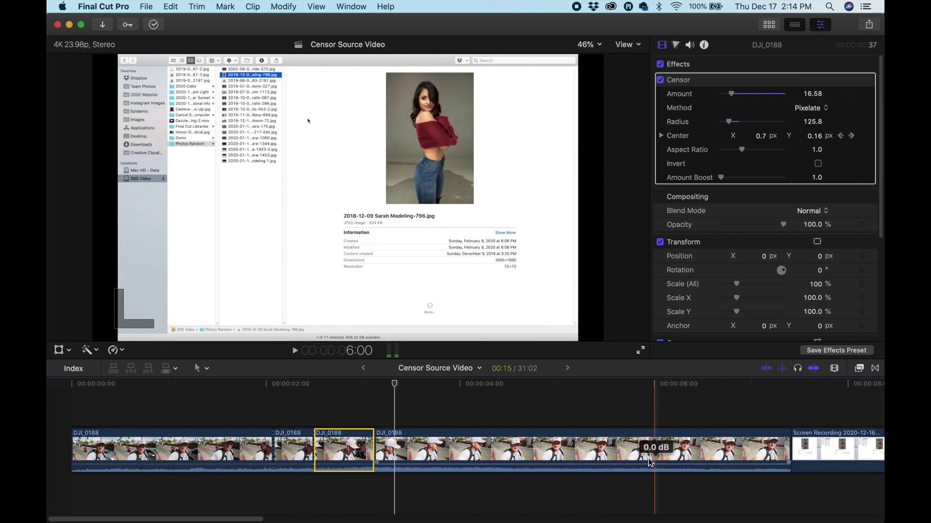
{"action": "left_click", "coordinate": [790, 401]}
{"action": "scroll", "coordinate": [593, 403], "scroll_direction": "right", "scroll_amount": 10}
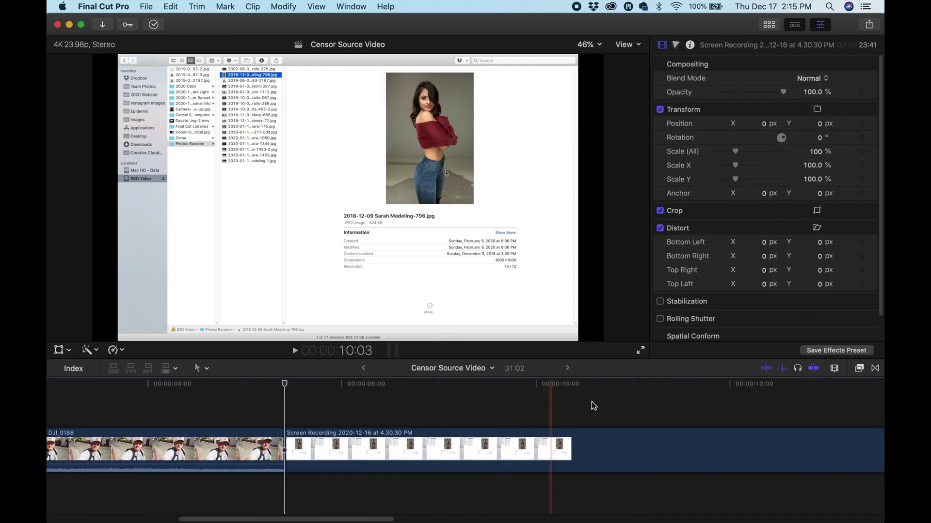
{"action": "key", "text": "l"}
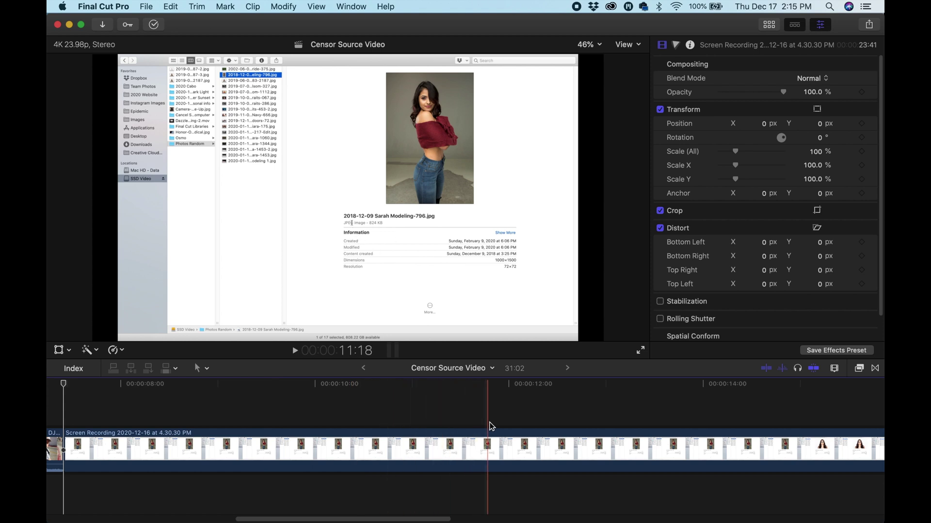
{"action": "key", "text": "shift+z"}
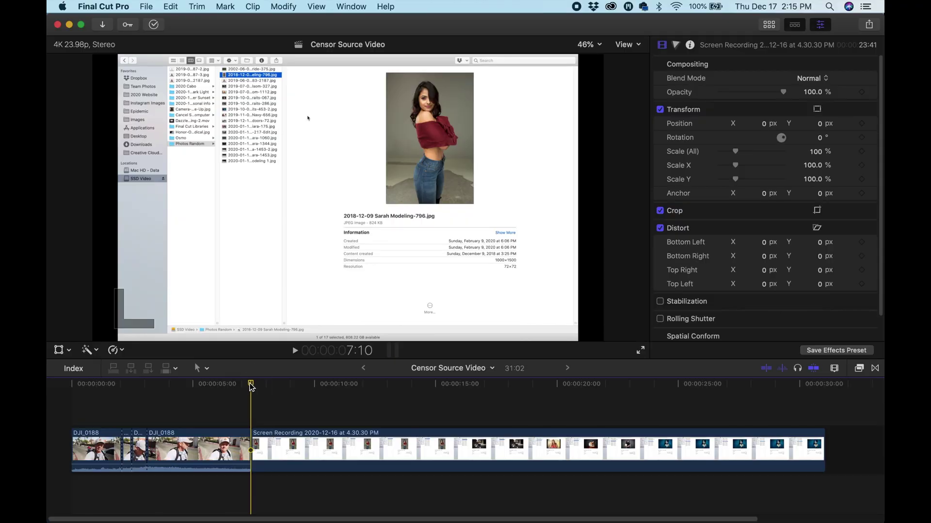
{"action": "scroll", "coordinate": [312, 410], "scroll_direction": "up", "scroll_amount": 2}
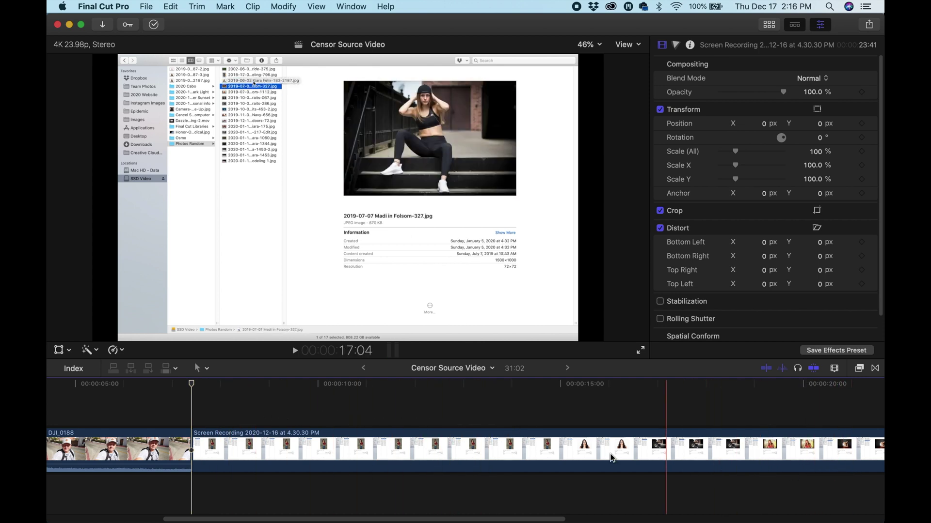
- Apply the Gaussian blur effect to the Screen Recording clip
{"action": "left_click", "coordinate": [861, 370]}
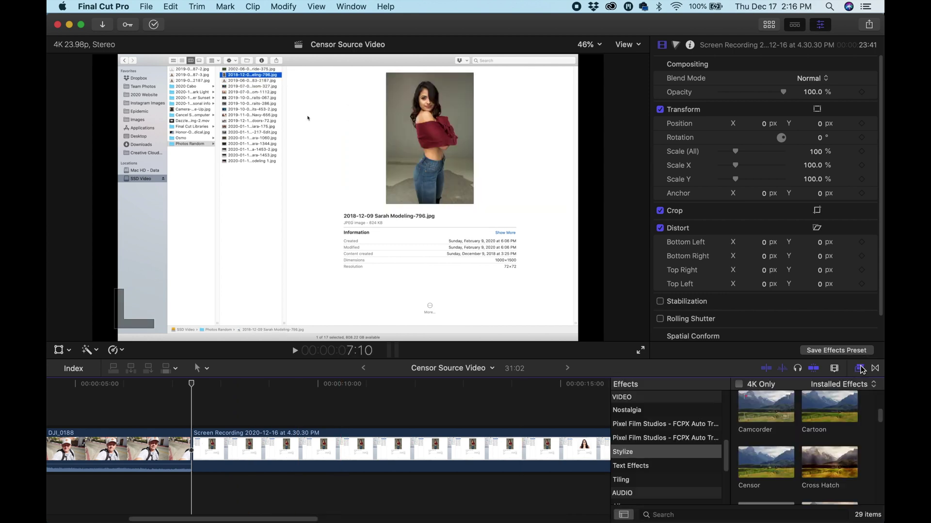
{"action": "scroll", "coordinate": [671, 440], "scroll_direction": "up", "scroll_amount": 10}
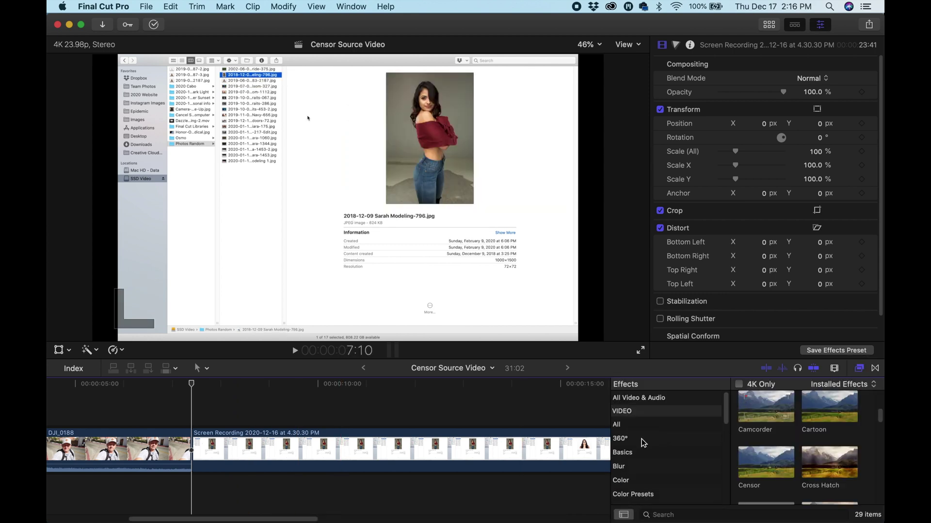
{"action": "left_click", "coordinate": [626, 469]}
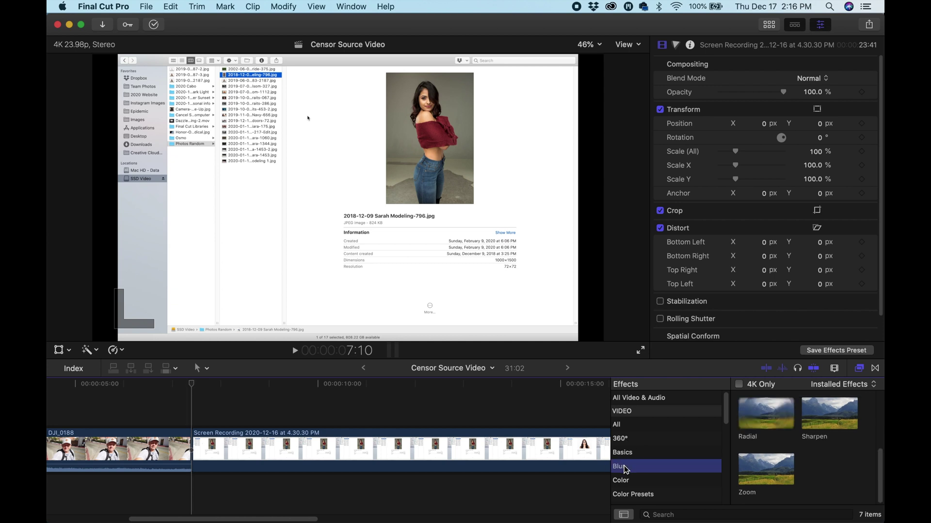
{"action": "scroll", "coordinate": [779, 425], "scroll_direction": "up", "scroll_amount": 5}
{"action": "left_click_drag", "start_coordinate": [771, 441], "coordinate": [338, 452]}
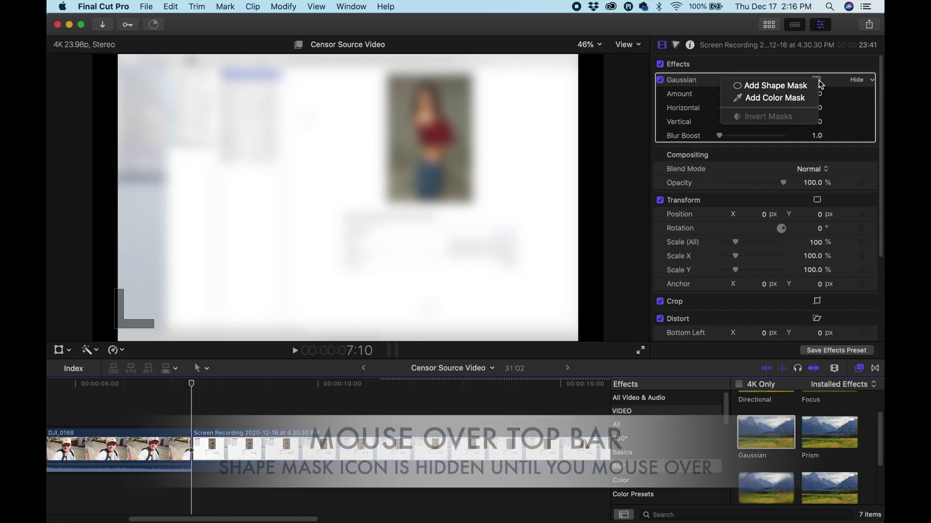
- Add a shape mask to the Gaussian effect, remove its feathered outer edge and slightly enlarge the circle
{"action": "left_click", "coordinate": [773, 86]}
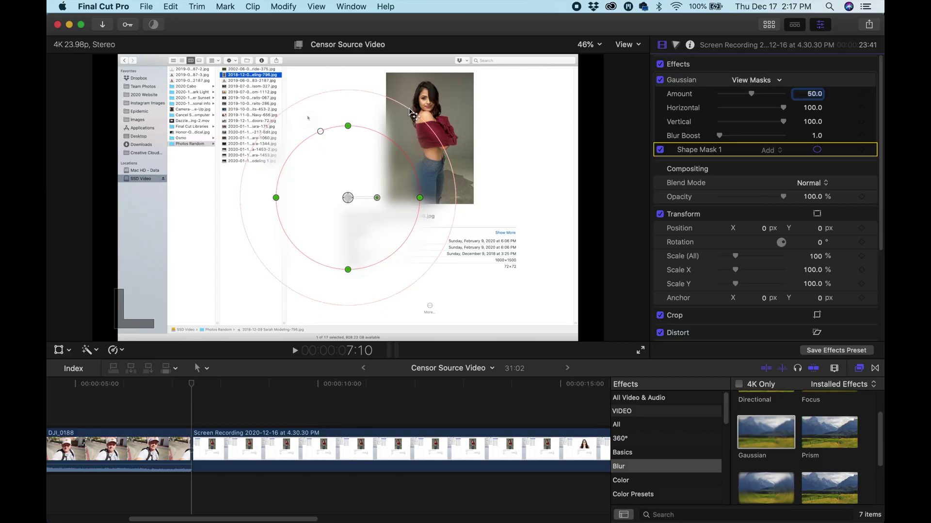
{"action": "left_click_drag", "start_coordinate": [410, 114], "coordinate": [385, 138]}
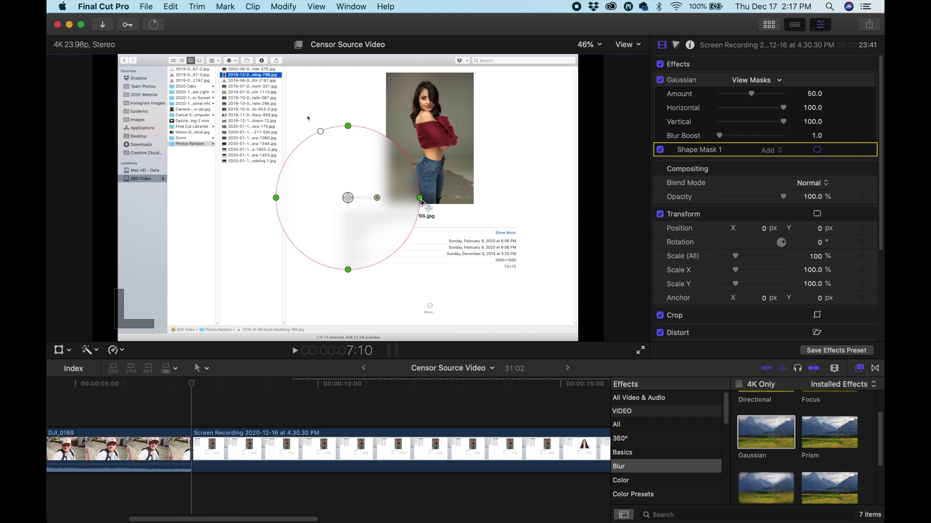
{"action": "mouse_move", "coordinate": [435, 206]}
{"action": "left_mouse_down"}
{"action": "mouse_move", "coordinate": [446, 201]}
{"action": "mouse_move", "coordinate": [411, 200]}
{"action": "mouse_move", "coordinate": [461, 202]}
{"action": "mouse_move", "coordinate": [409, 202]}
{"action": "mouse_move", "coordinate": [427, 200]}
{"action": "left_mouse_up"}
{"action": "mouse_move", "coordinate": [420, 200]}
{"action": "left_mouse_down"}
{"action": "mouse_move", "coordinate": [464, 204]}
{"action": "mouse_move", "coordinate": [432, 206]}
{"action": "left_mouse_up"}
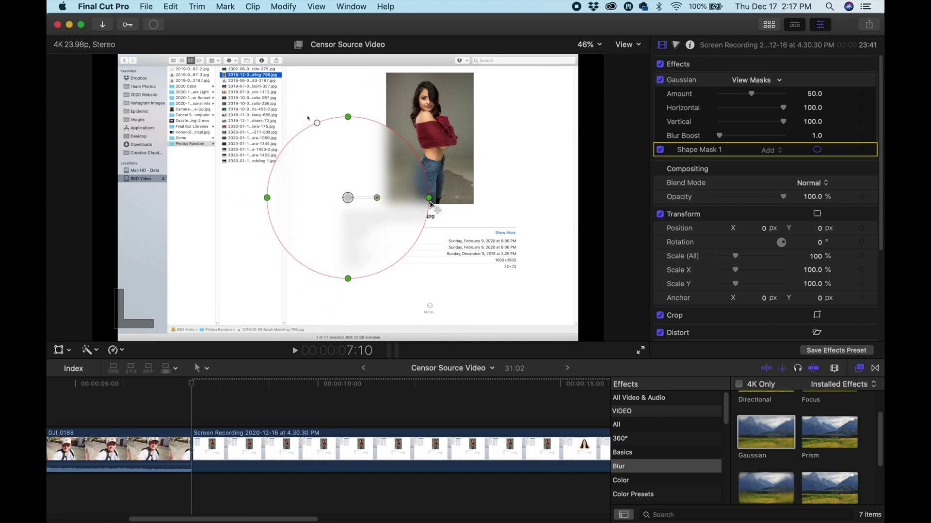
{"action": "mouse_move", "coordinate": [377, 198]}
{"action": "left_mouse_down"}
{"action": "mouse_move", "coordinate": [367, 212]}
{"action": "mouse_move", "coordinate": [373, 190]}
{"action": "mouse_move", "coordinate": [367, 210]}
{"action": "mouse_move", "coordinate": [378, 200]}
{"action": "left_mouse_up"}
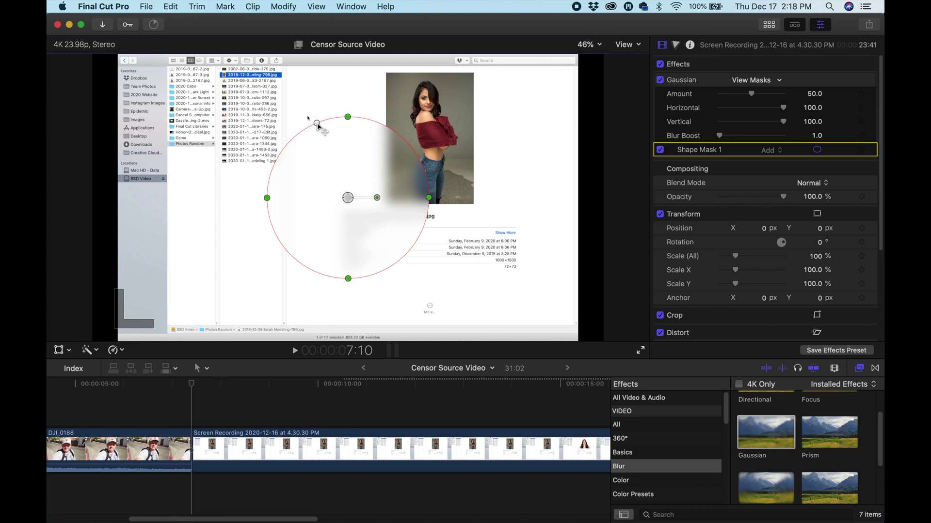
- Turn the circular shape mask into a rectangle, flatten it into a narrower strip and place it over the file name below the photo
{"action": "left_click_drag", "start_coordinate": [317, 125], "coordinate": [252, 109]}
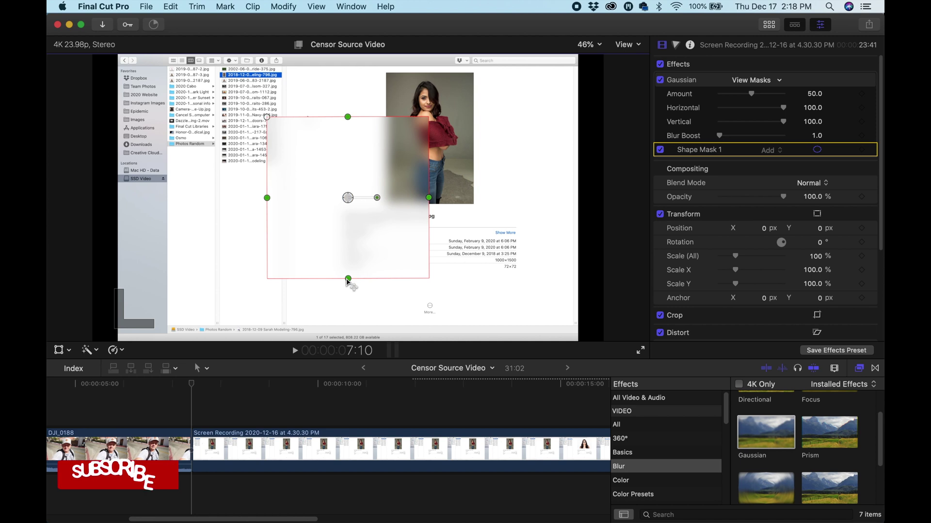
{"action": "left_click", "coordinate": [348, 279]}
{"action": "left_click_drag", "start_coordinate": [348, 279], "coordinate": [424, 217]}
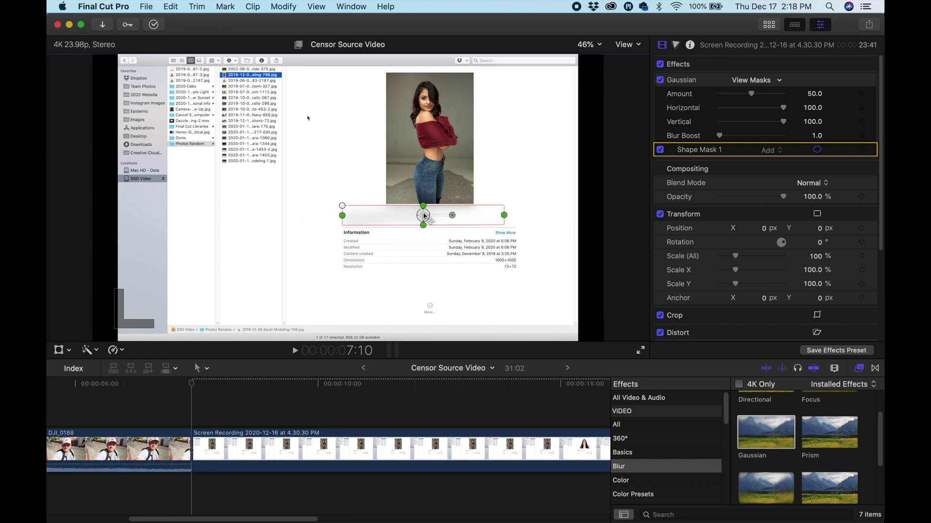
{"action": "left_click_drag", "start_coordinate": [505, 217], "coordinate": [423, 215]}
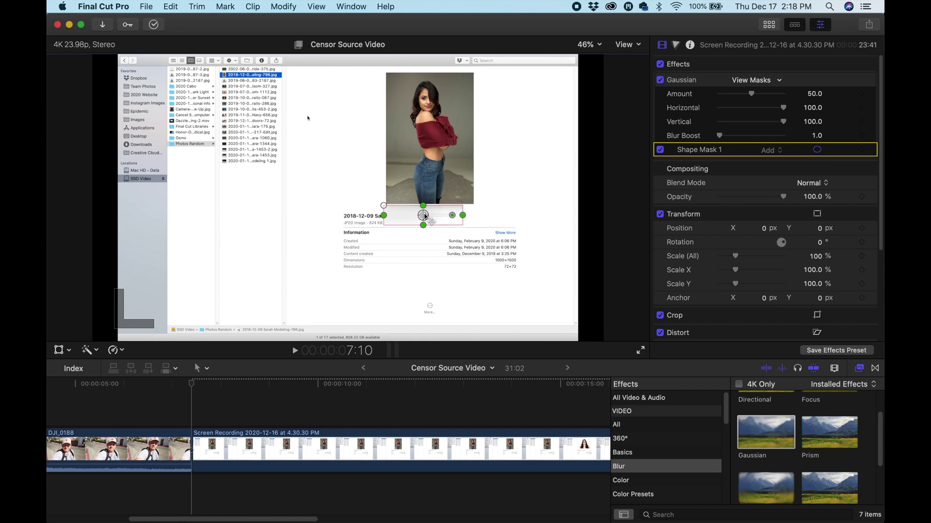
- Fine-tune the rectangular mask's width, height and position so it covers the whole file name but not the file size line
{"action": "left_click", "coordinate": [601, 45]}
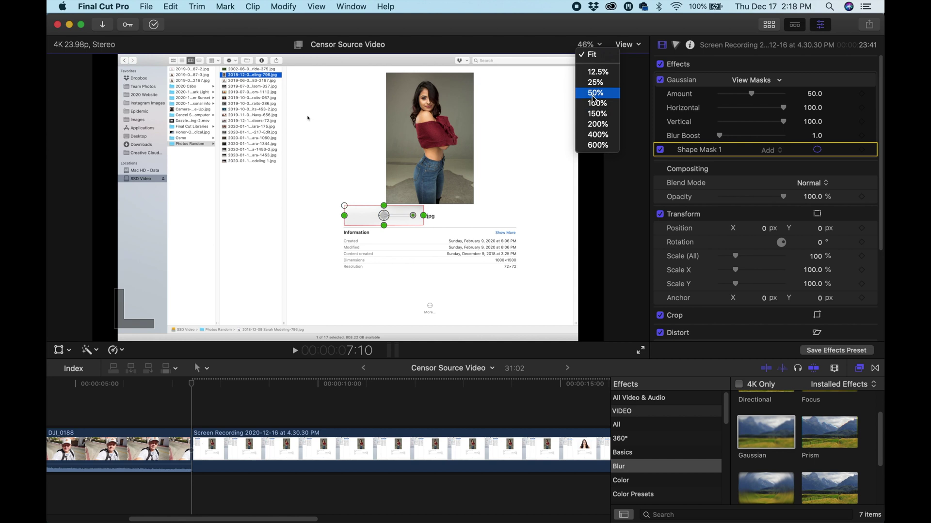
{"action": "left_click", "coordinate": [596, 104]}
{"action": "left_click_drag", "start_coordinate": [525, 238], "coordinate": [523, 237]}
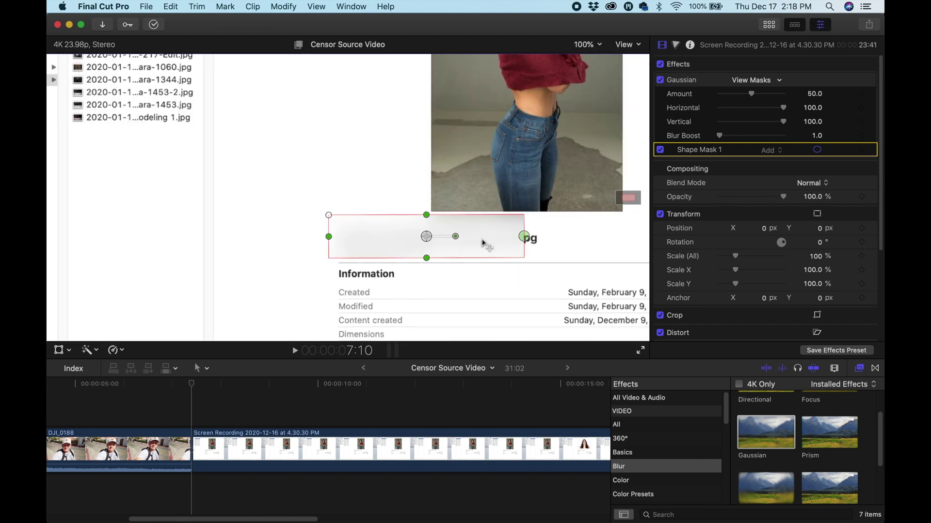
{"action": "left_click_drag", "start_coordinate": [442, 237], "coordinate": [446, 248]}
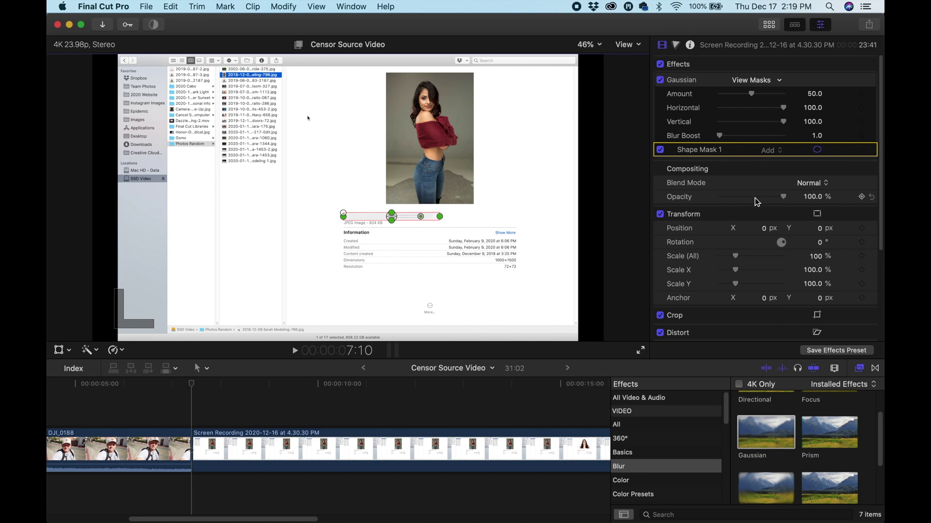
- Add position and scale keyframes to the Screen Recording clip at 7:10
{"action": "left_click", "coordinate": [736, 216]}
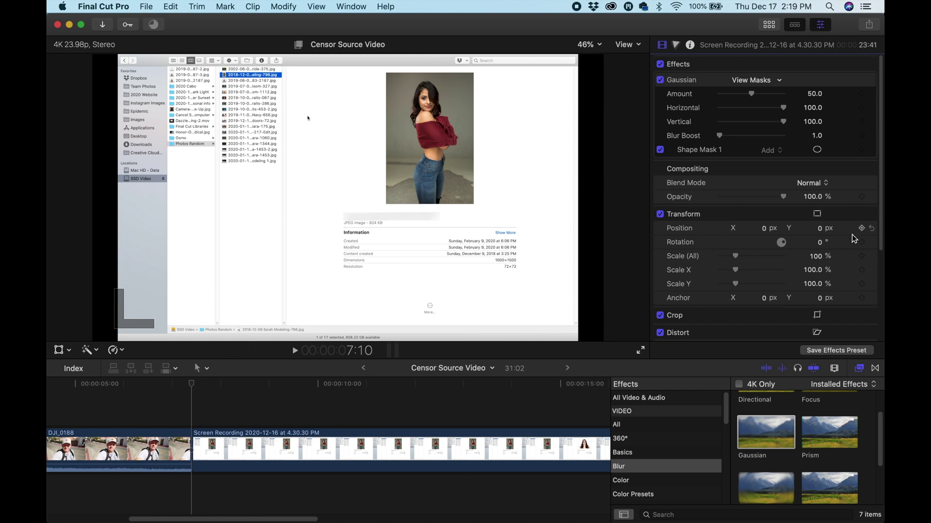
{"action": "left_click", "coordinate": [862, 258]}
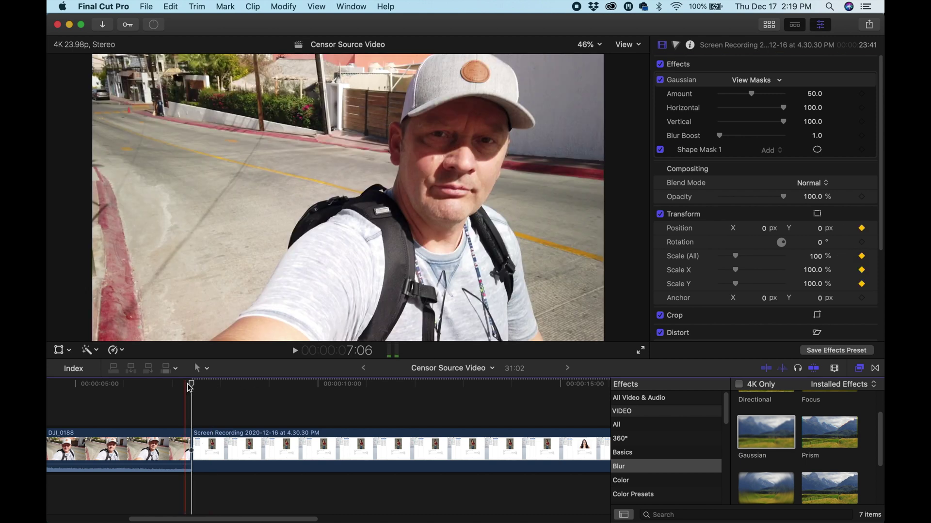
- At 10:00, scale the Screen Recording clip to 279% and use Transform to shift the picture left, bringing the blurred file name into frame
{"action": "left_click", "coordinate": [319, 386]}
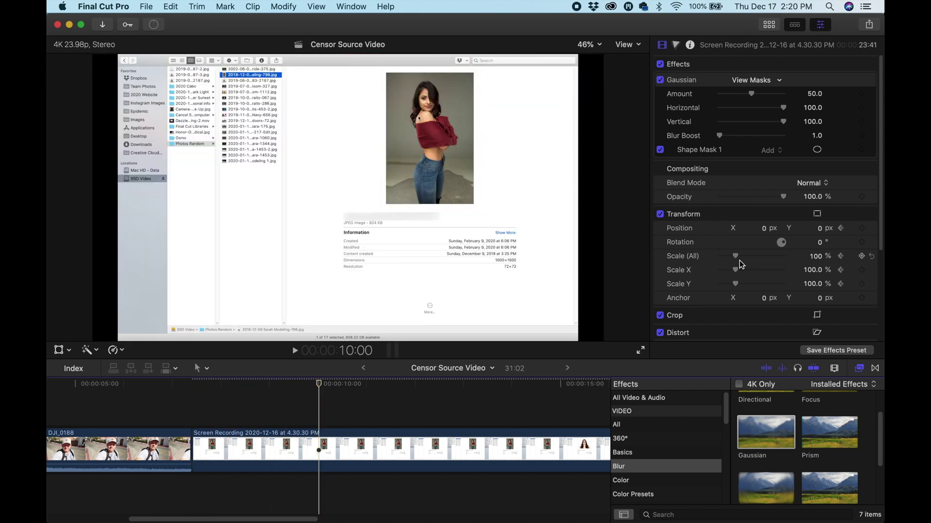
{"action": "left_click_drag", "start_coordinate": [738, 258], "coordinate": [766, 256]}
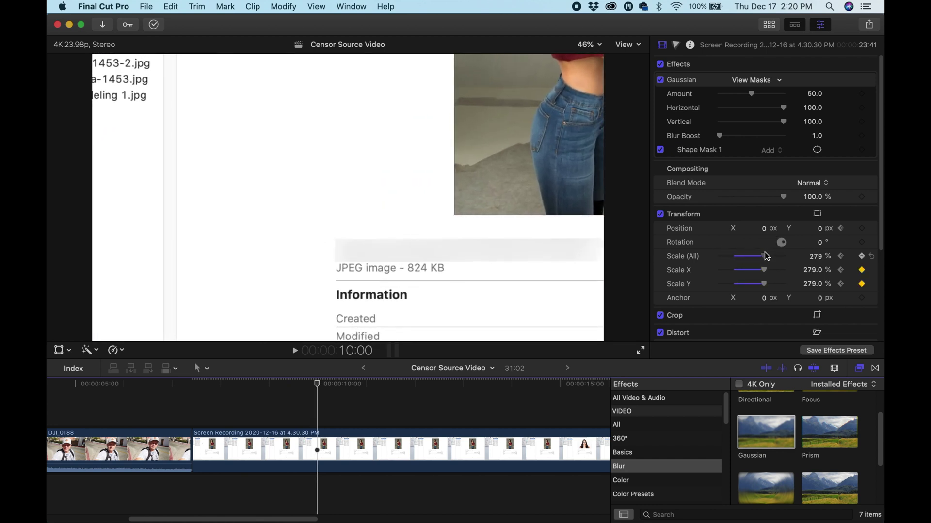
{"action": "left_click", "coordinate": [60, 351]}
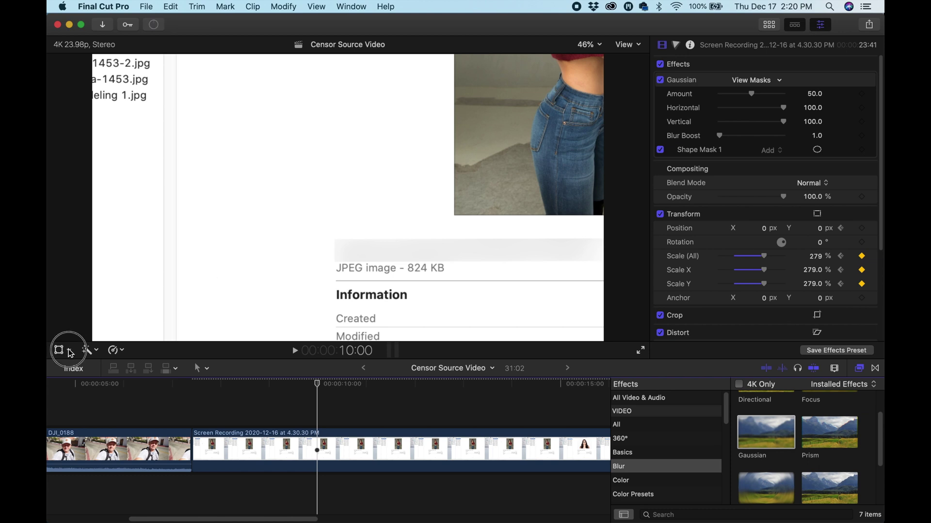
{"action": "left_click", "coordinate": [95, 364]}
{"action": "left_click_drag", "start_coordinate": [405, 144], "coordinate": [338, 143]}
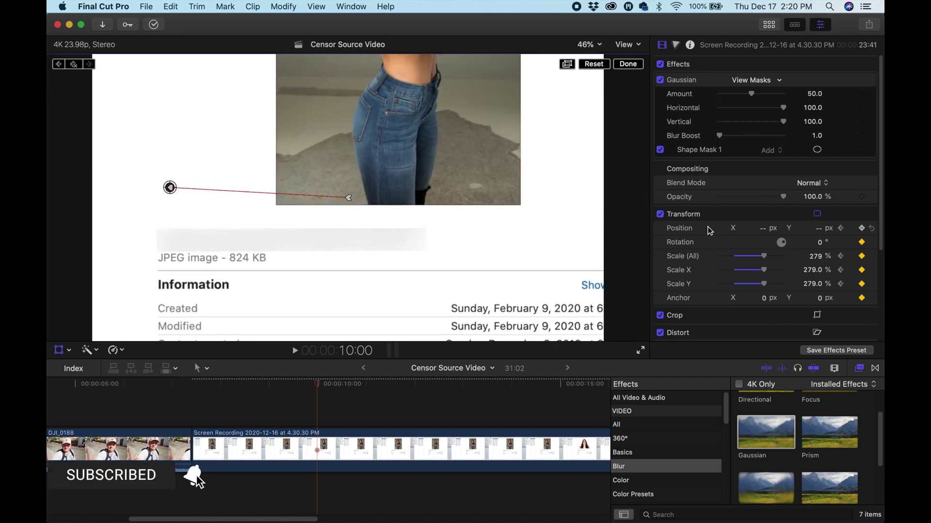
- Reduce the clip's scale to 170% at 10:00 and reposition it so the whole photo and the blurred file name fit in frame
{"action": "left_click_drag", "start_coordinate": [764, 256], "coordinate": [756, 257]}
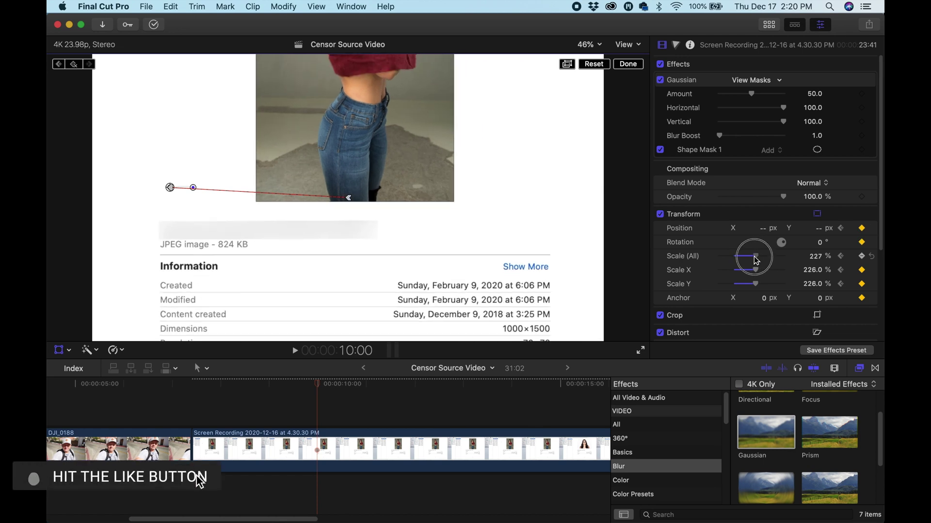
{"action": "left_click_drag", "start_coordinate": [351, 215], "coordinate": [349, 305]}
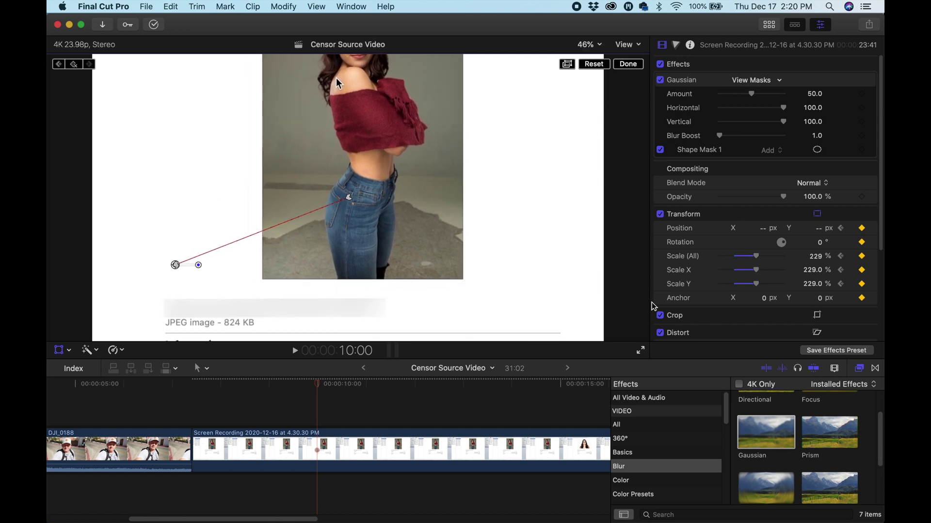
{"action": "left_click_drag", "start_coordinate": [757, 256], "coordinate": [747, 259]}
{"action": "left_click_drag", "start_coordinate": [378, 231], "coordinate": [397, 232]}
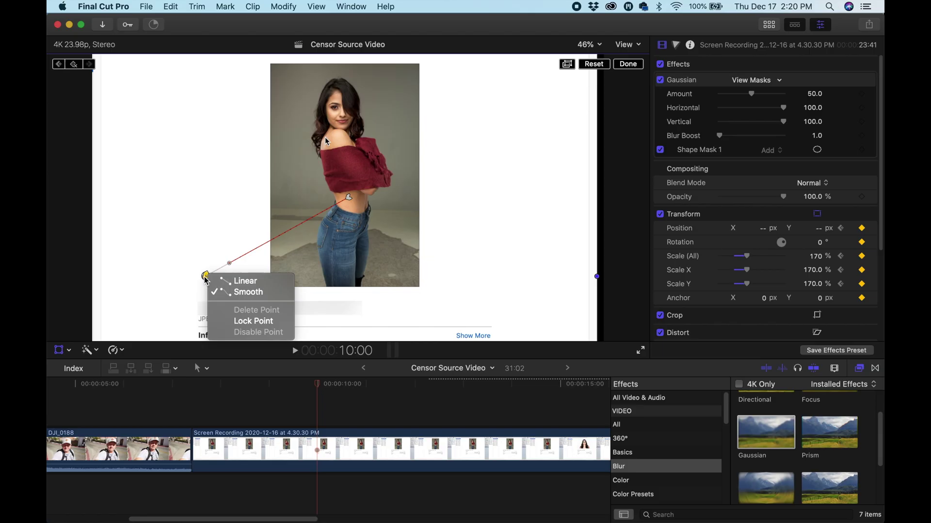
- Change the end point of the clip's motion path from Smooth to Linear
{"action": "left_click", "coordinate": [185, 263]}
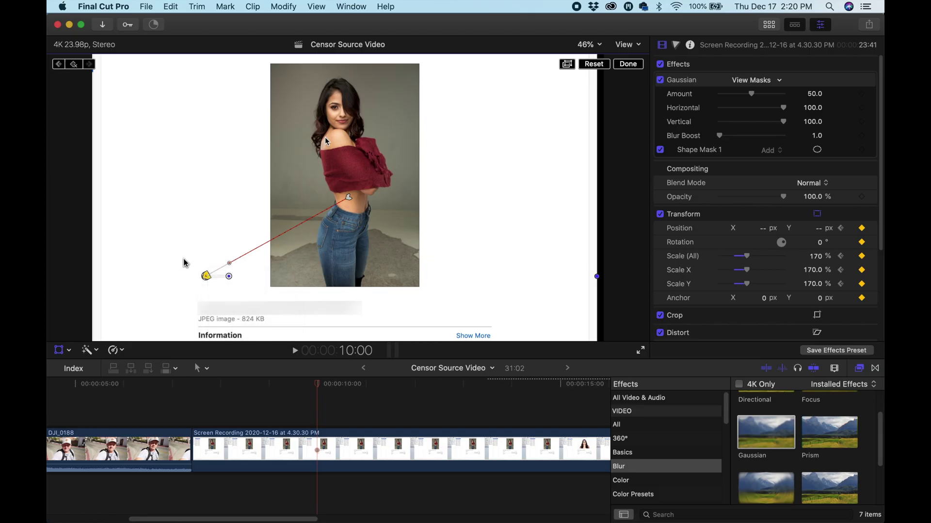
{"action": "right_click", "coordinate": [205, 277]}
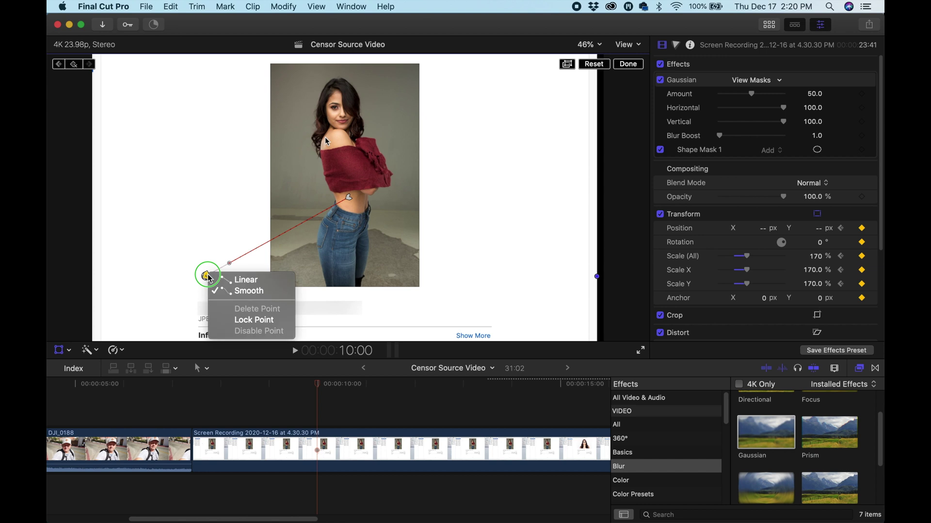
{"action": "left_click", "coordinate": [256, 285]}
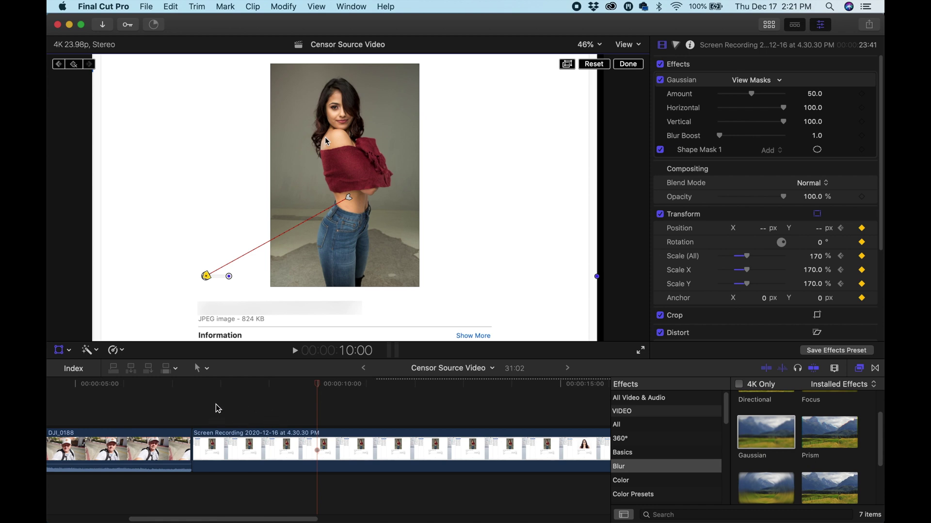
- Close the on-screen Transform controls and return to the beginning of the Screen Recording clip in the timeline
{"action": "left_click", "coordinate": [60, 352]}
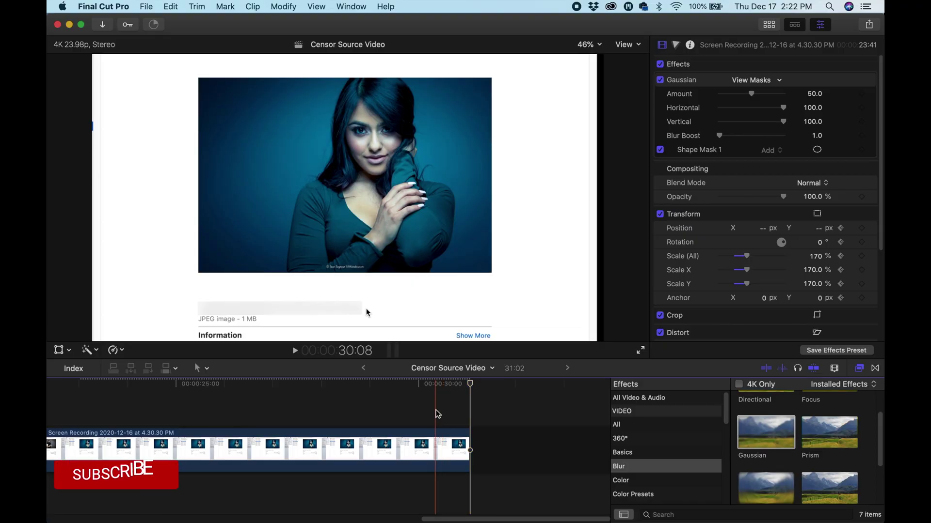
{"action": "scroll", "coordinate": [435, 413], "scroll_direction": "left", "scroll_amount": 5}
{"action": "scroll", "coordinate": [435, 412], "scroll_direction": "left", "scroll_amount": 10}
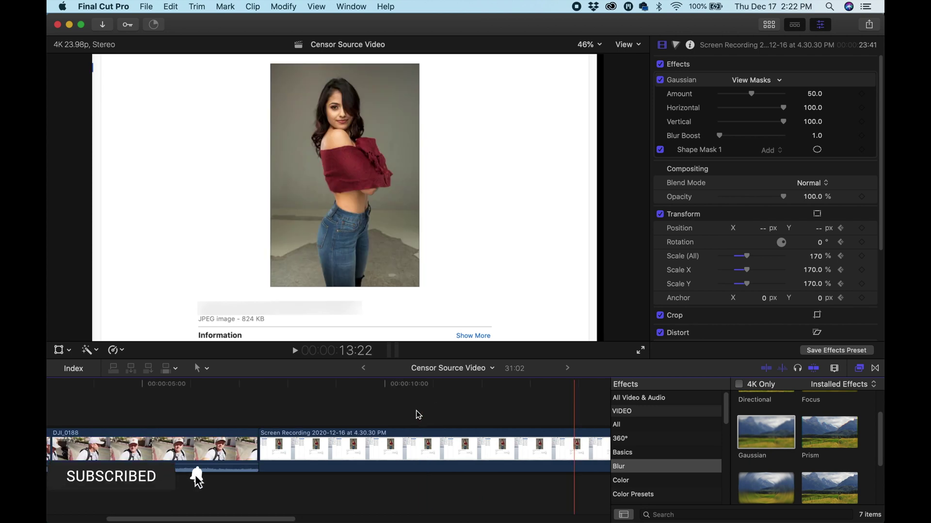